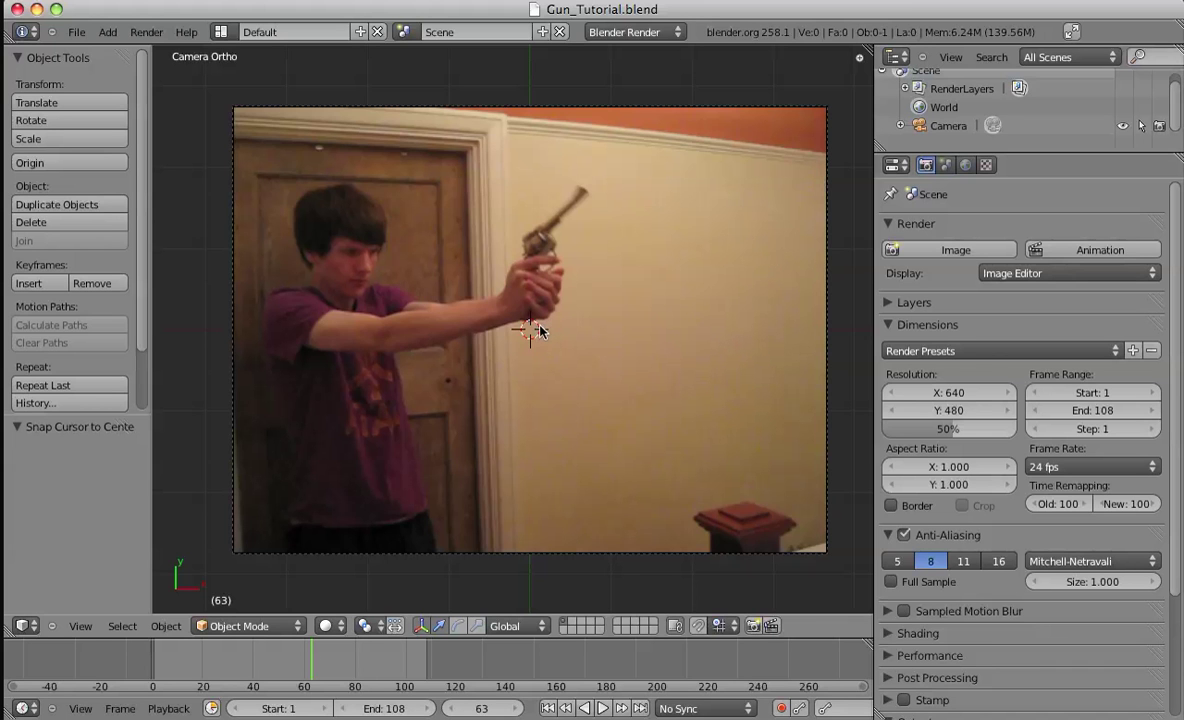
# - Scrub the background footage to frame 75, where the man's revolver is lowering
pyautogui.keyDown('shift'); pyautogui.moveTo(586, 283); pyautogui.dragTo(584, 262, button='middle'); pyautogui.keyUp('shift')
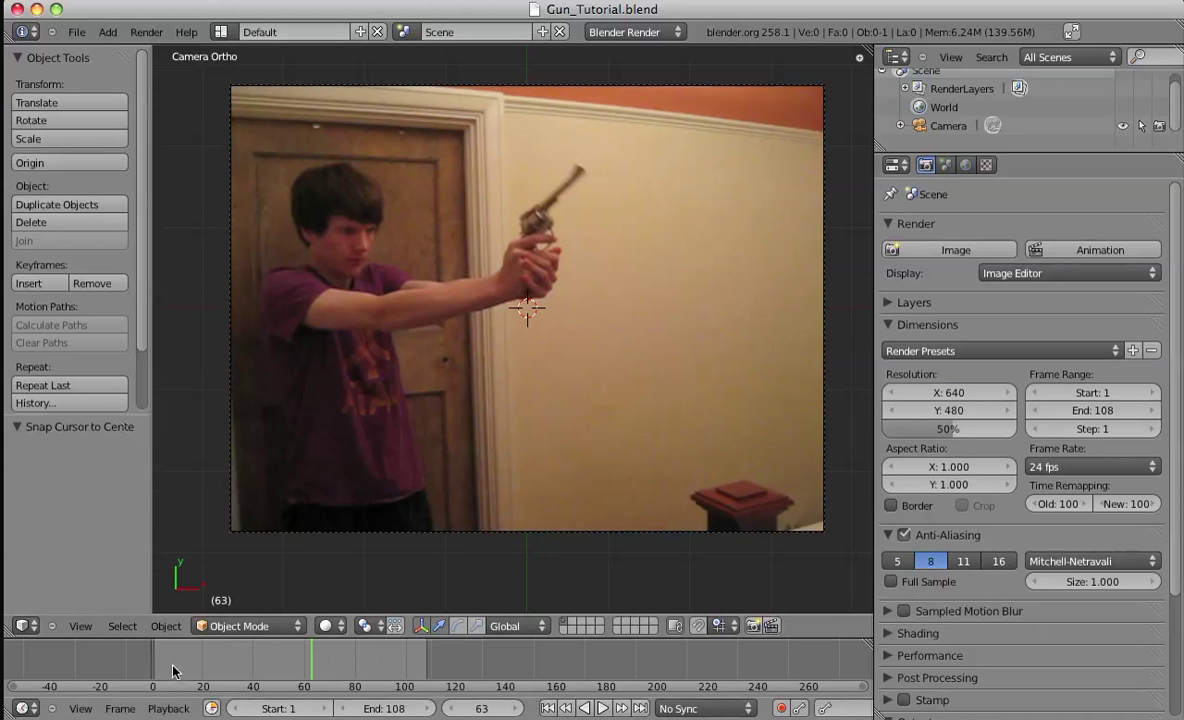
pyautogui.moveTo(172, 670); pyautogui.dragTo(339, 641)
pyautogui.keyDown('shift'); pyautogui.moveTo(715, 277); pyautogui.dragTo(709, 294, button='middle'); pyautogui.keyUp('shift')
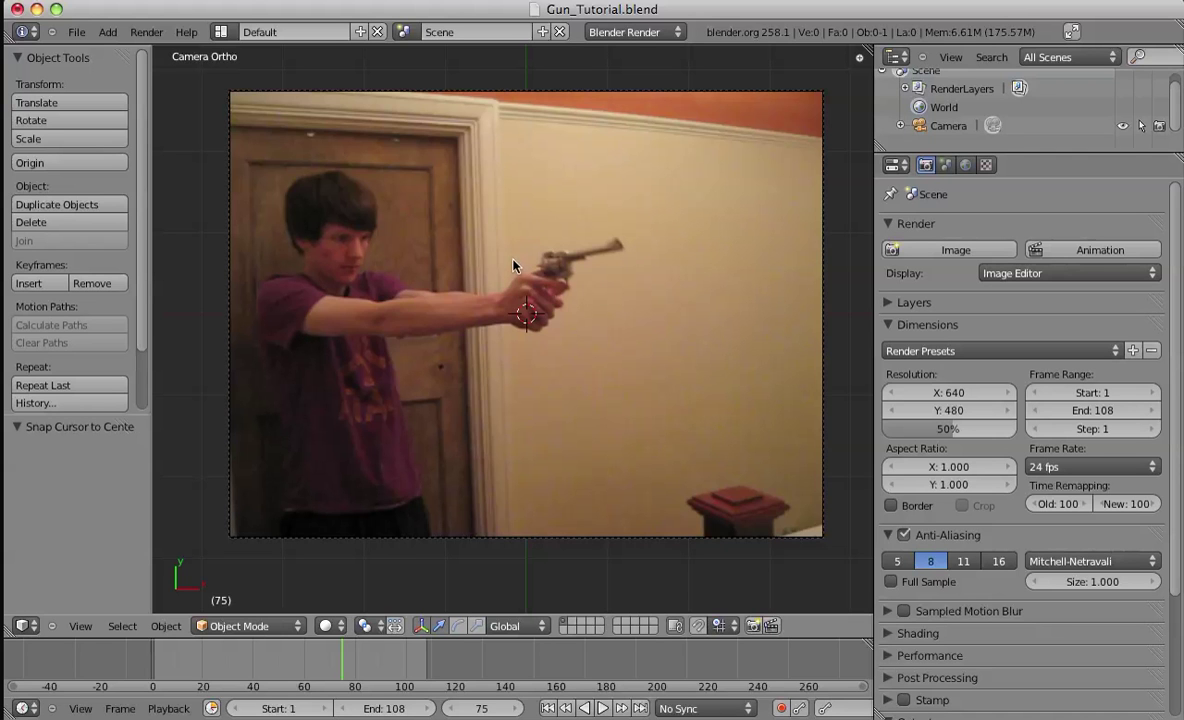
# - Examine the revolver, hands and face in the frame 75 footage, both close up and at full frame
pyautogui.moveTo(614, 284)
pyautogui.keyDown('shift'); pyautogui.mouseDown(button='middle')
pyautogui.moveTo(614, 274)
pyautogui.moveTo(633, 297)
pyautogui.mouseUp(button='middle'); pyautogui.keyUp('shift')
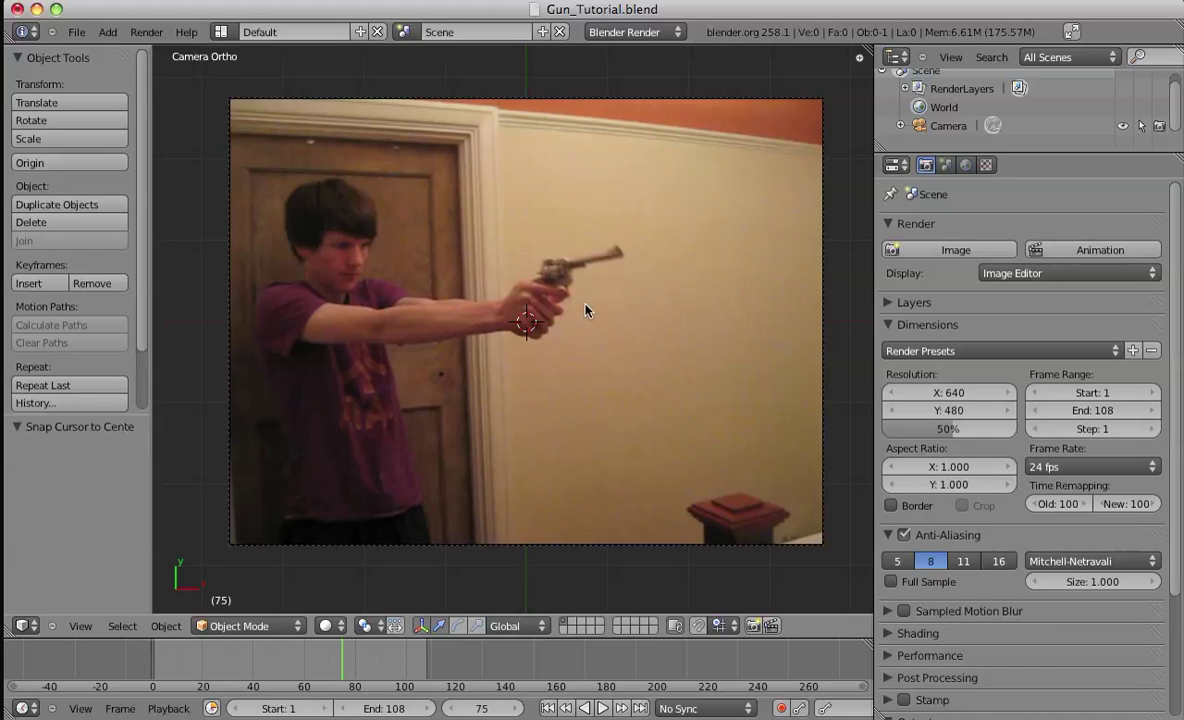
pyautogui.keyDown('shift'); pyautogui.moveTo(585, 309); pyautogui.dragTo(582, 317, button='middle'); pyautogui.keyUp('shift')
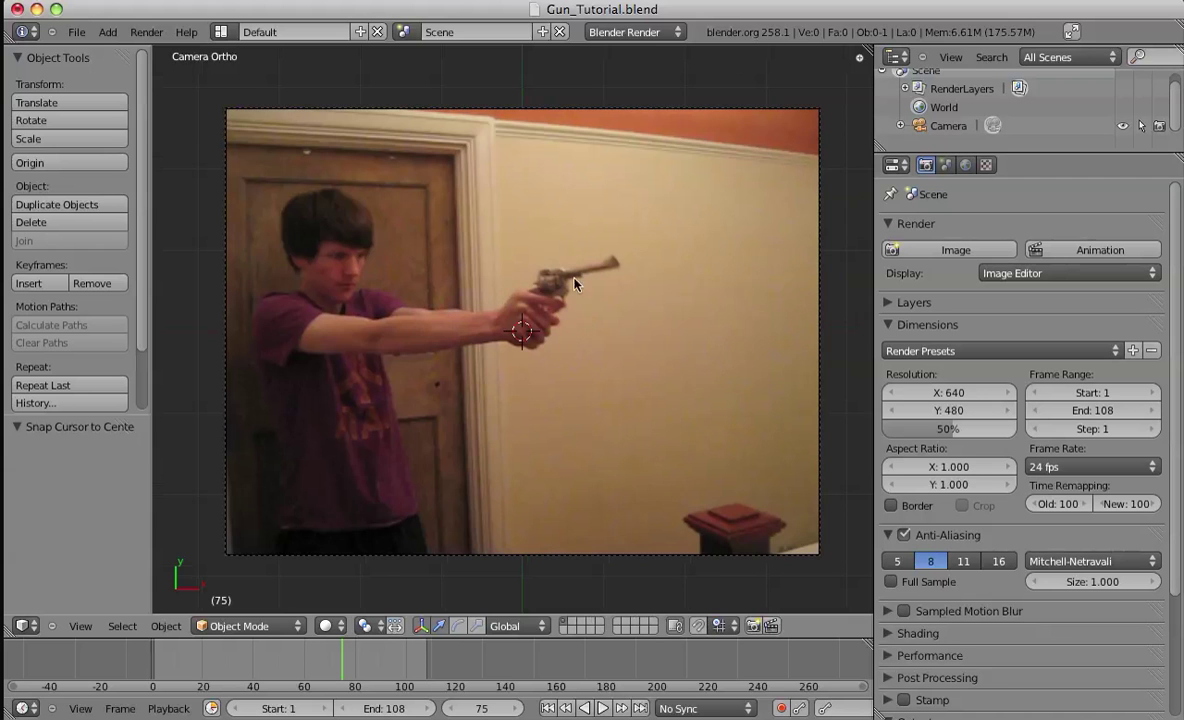
pyautogui.scroll(9, 600, 277)
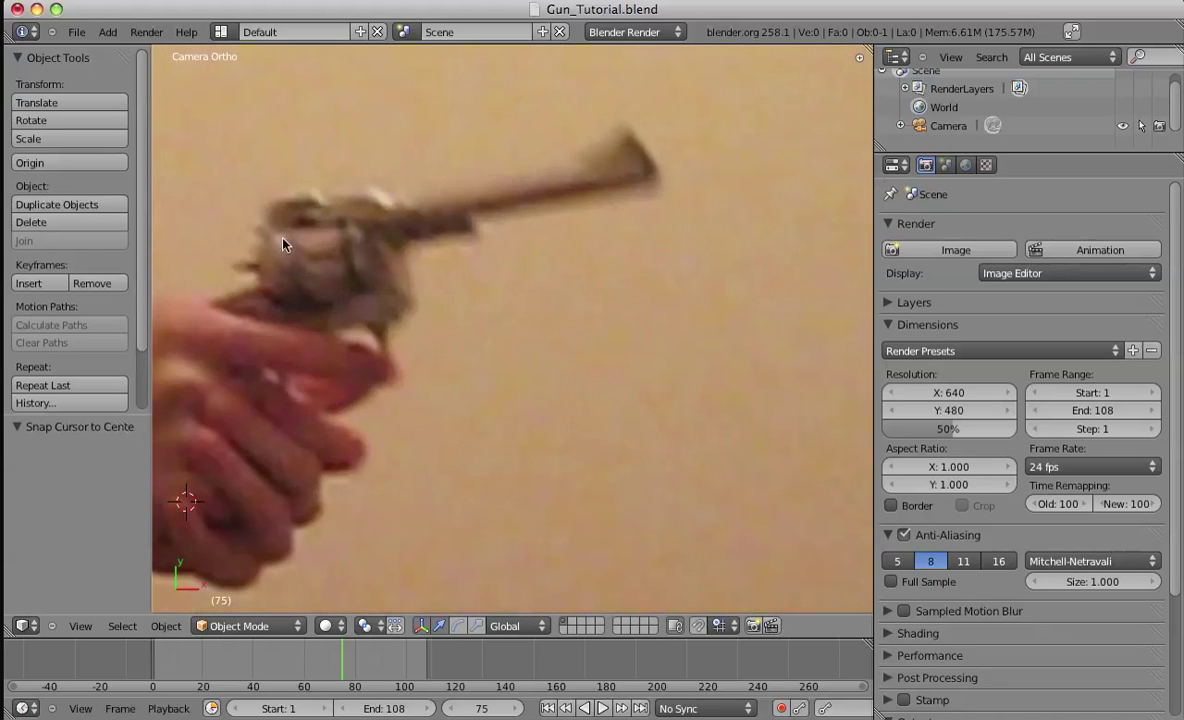
pyautogui.keyDown('shift'); pyautogui.moveTo(283, 243); pyautogui.dragTo(443, 269, button='middle'); pyautogui.keyUp('shift')
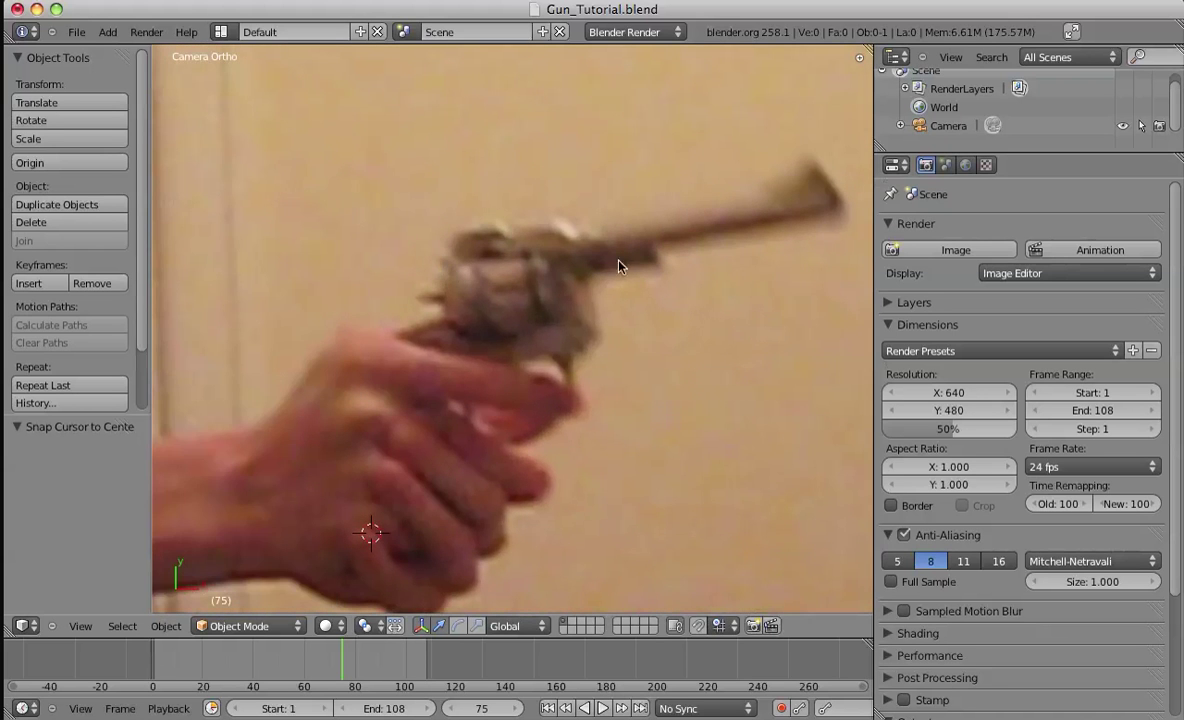
pyautogui.scroll(-11, 544, 463)
pyautogui.scroll(4, 520, 368)
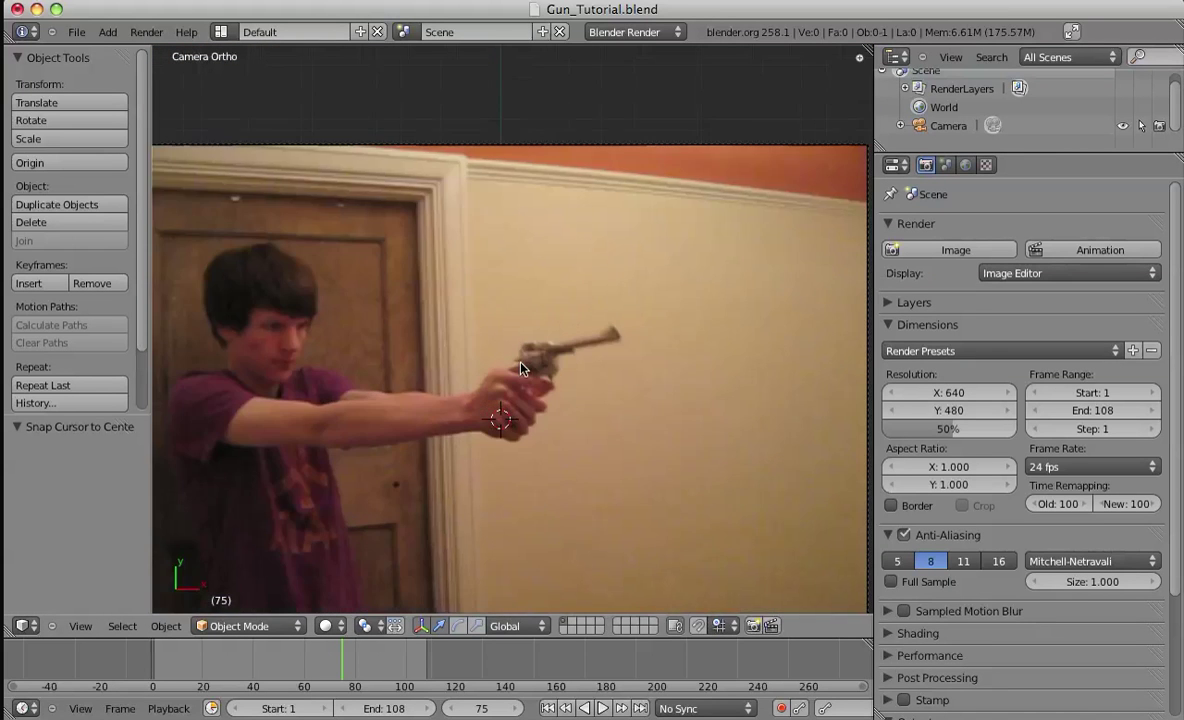
pyautogui.keyDown('shift'); pyautogui.moveTo(591, 409); pyautogui.dragTo(615, 306, button='middle'); pyautogui.keyUp('shift')
pyautogui.scroll(-2, 590, 330)
pyautogui.scroll(1, 617, 307)
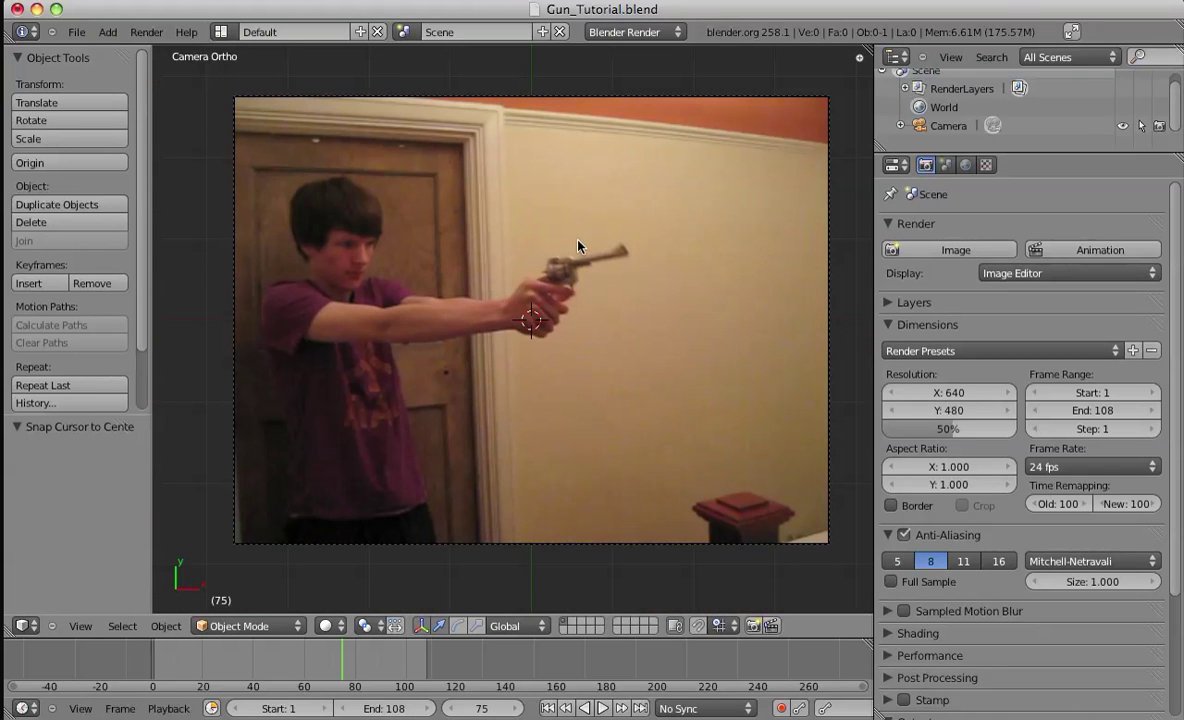
pyautogui.scroll(-3, 86, 258)
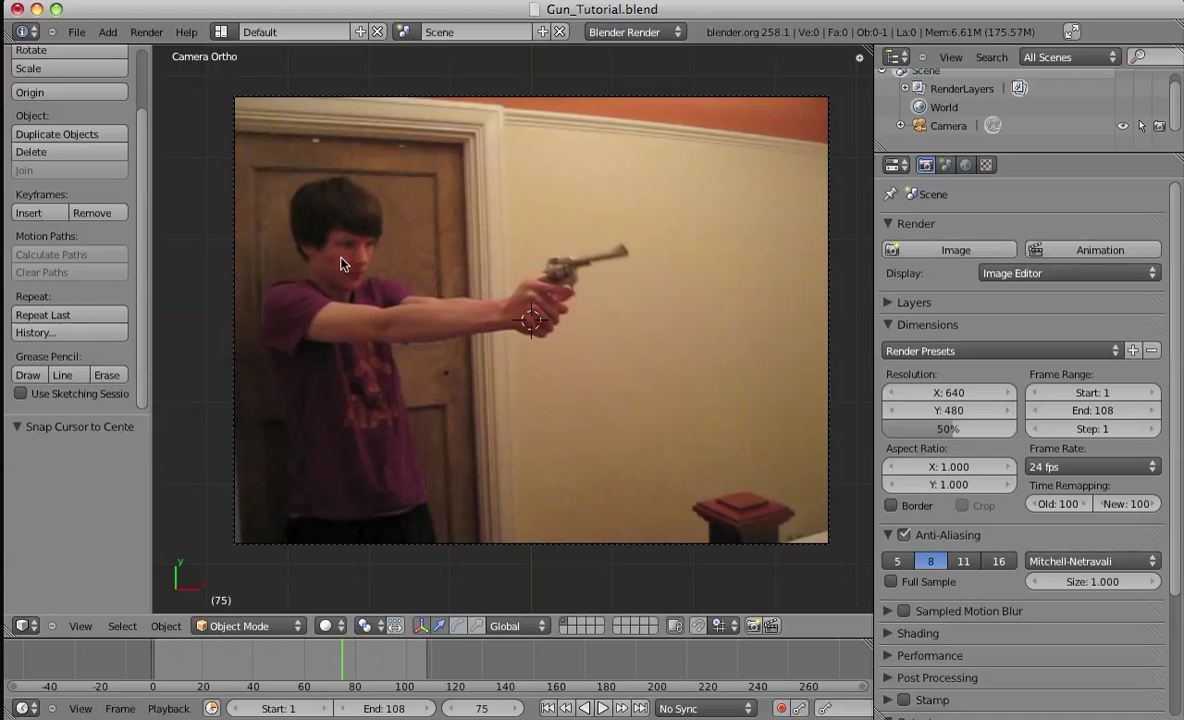
pyautogui.keyDown('shift'); pyautogui.moveTo(386, 261); pyautogui.dragTo(388, 262, button='middle'); pyautogui.keyUp('shift')
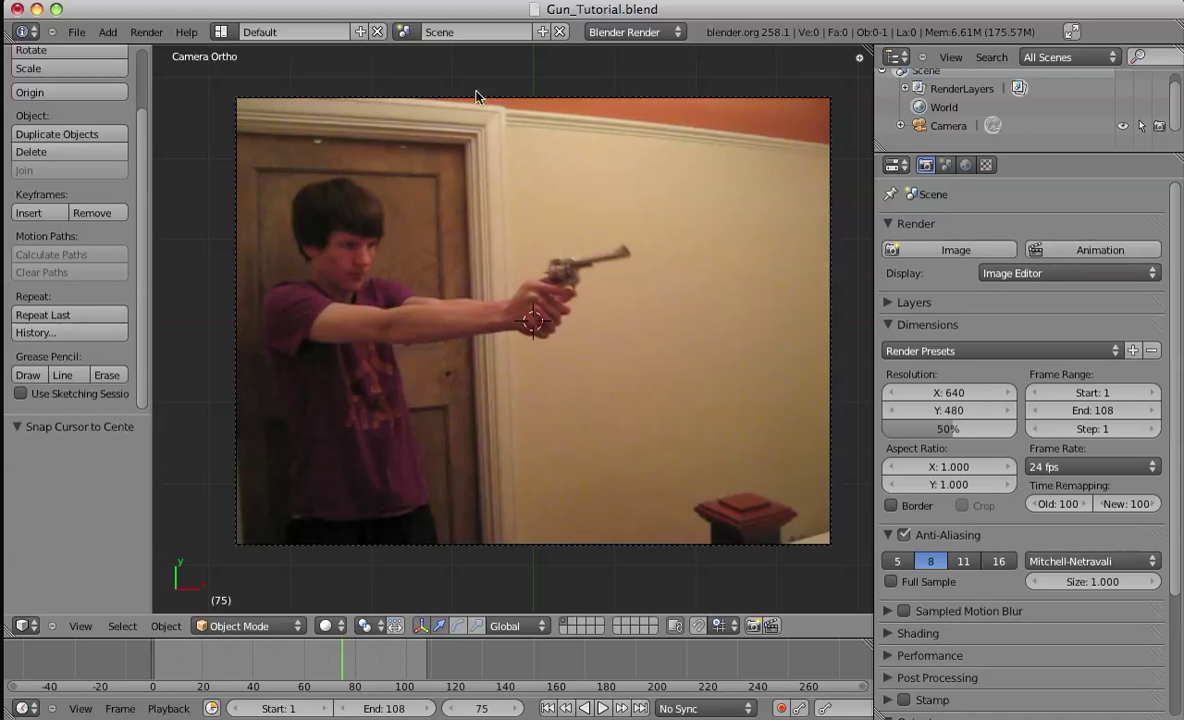
# - Find the RotoBezier animation add-on by searching "roto" in the user preferences, and enable it
pyautogui.click(77, 34)
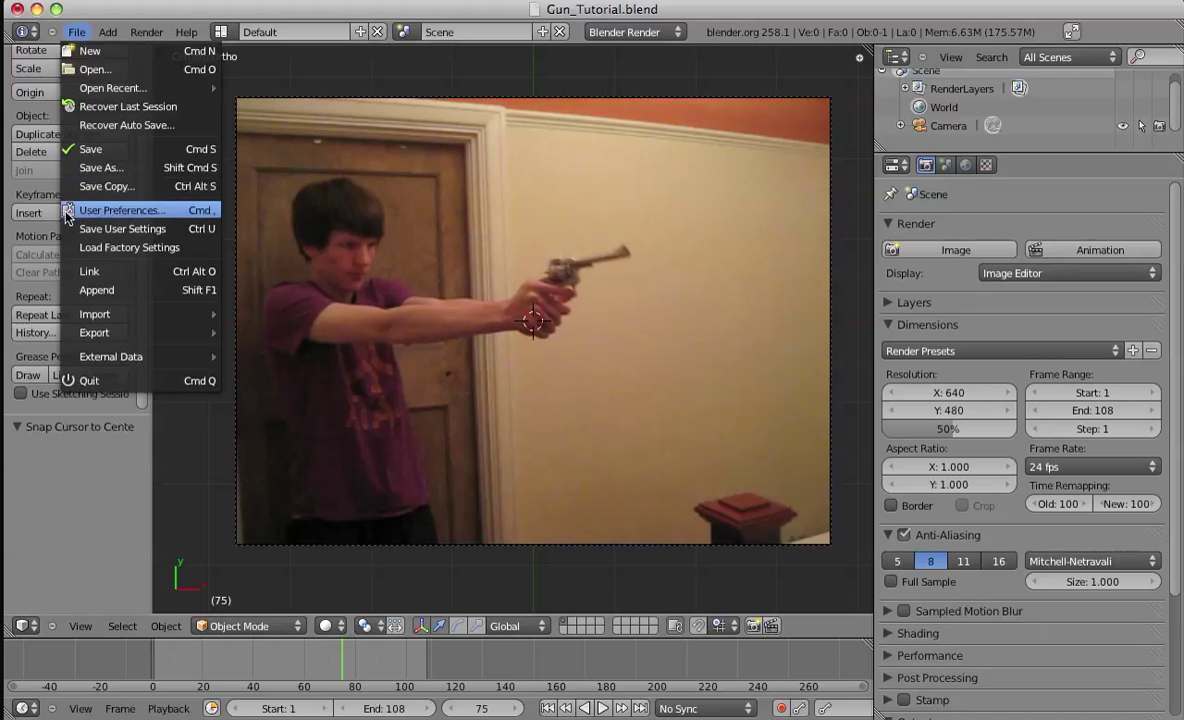
pyautogui.click(162, 220)
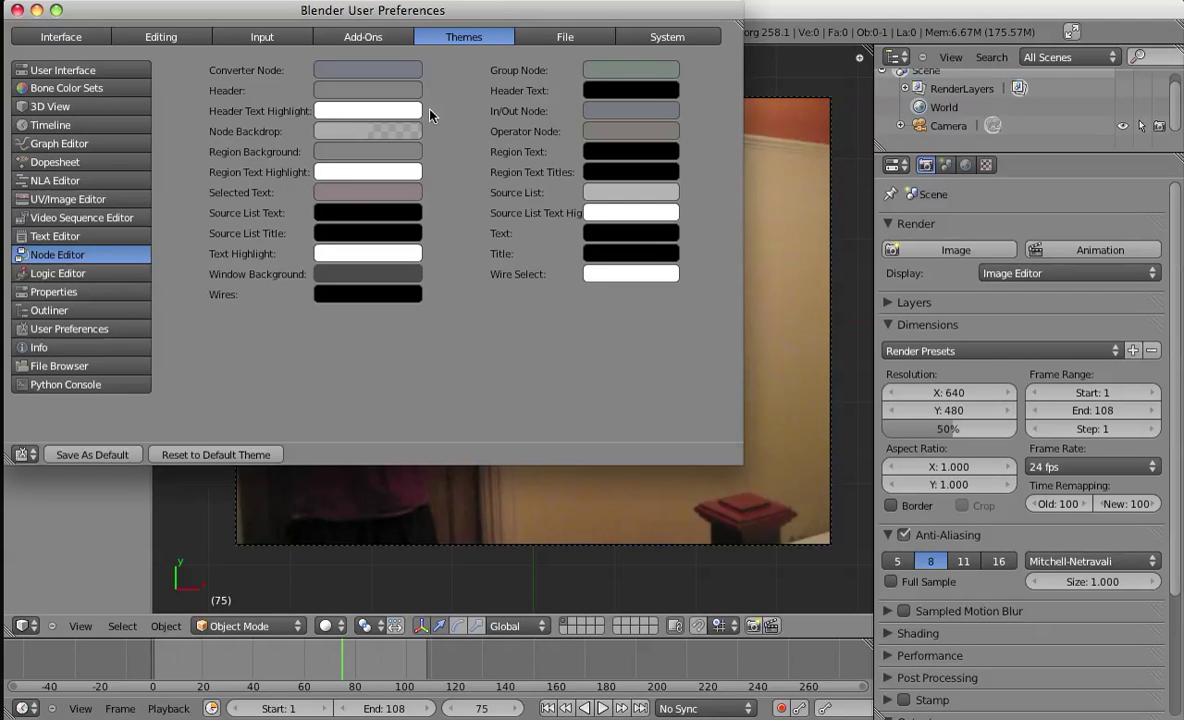
pyautogui.moveTo(400, 30); pyautogui.dragTo(553, 87)
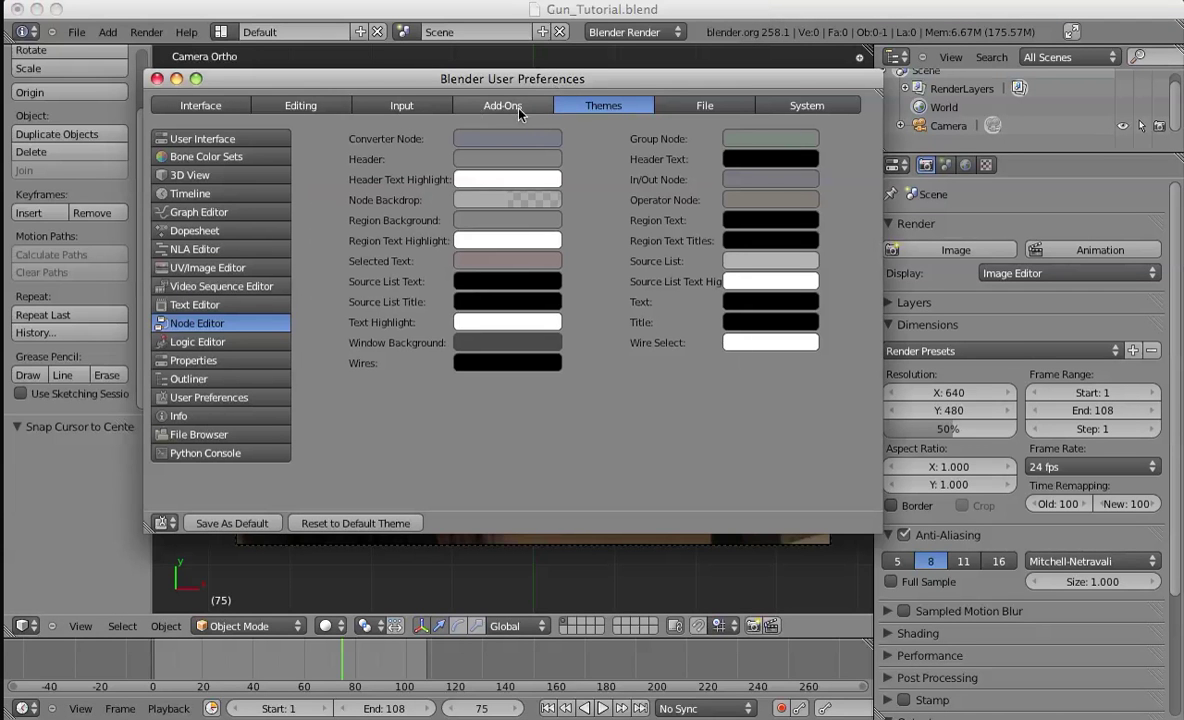
pyautogui.click(515, 108)
pyautogui.click(266, 138)
pyautogui.write('roto')
pyautogui.press('Return')
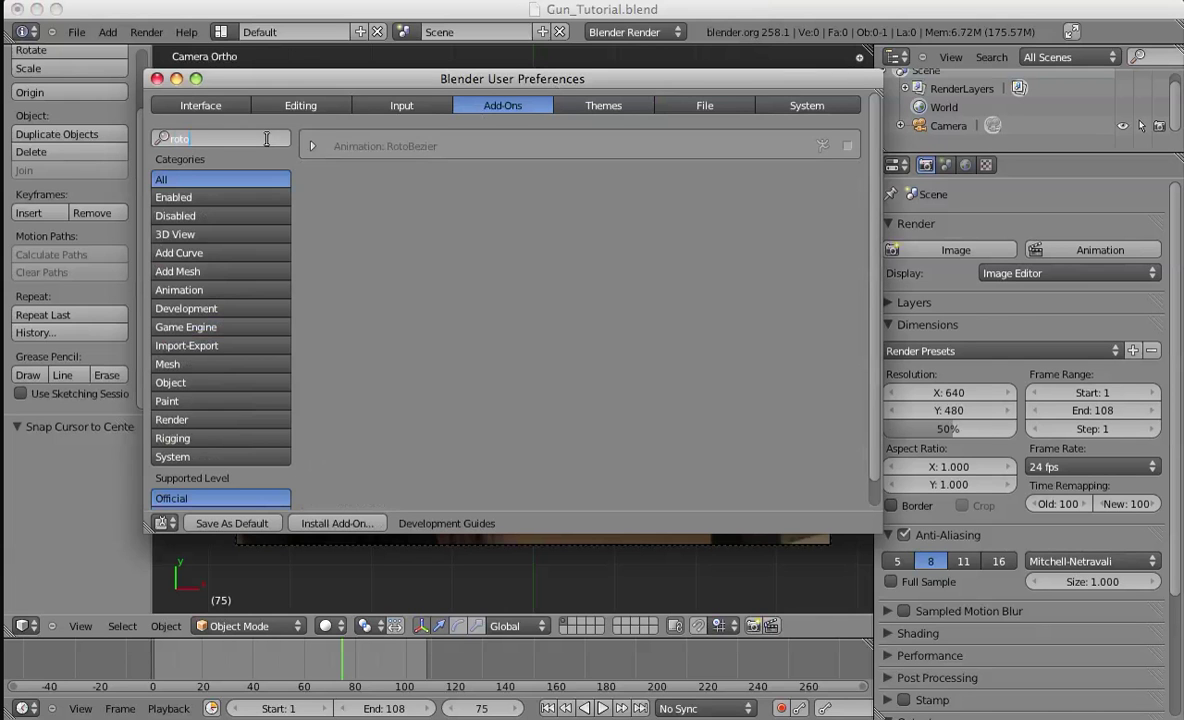
pyautogui.click(850, 146)
pyautogui.click(850, 146)
pyautogui.click(157, 78)
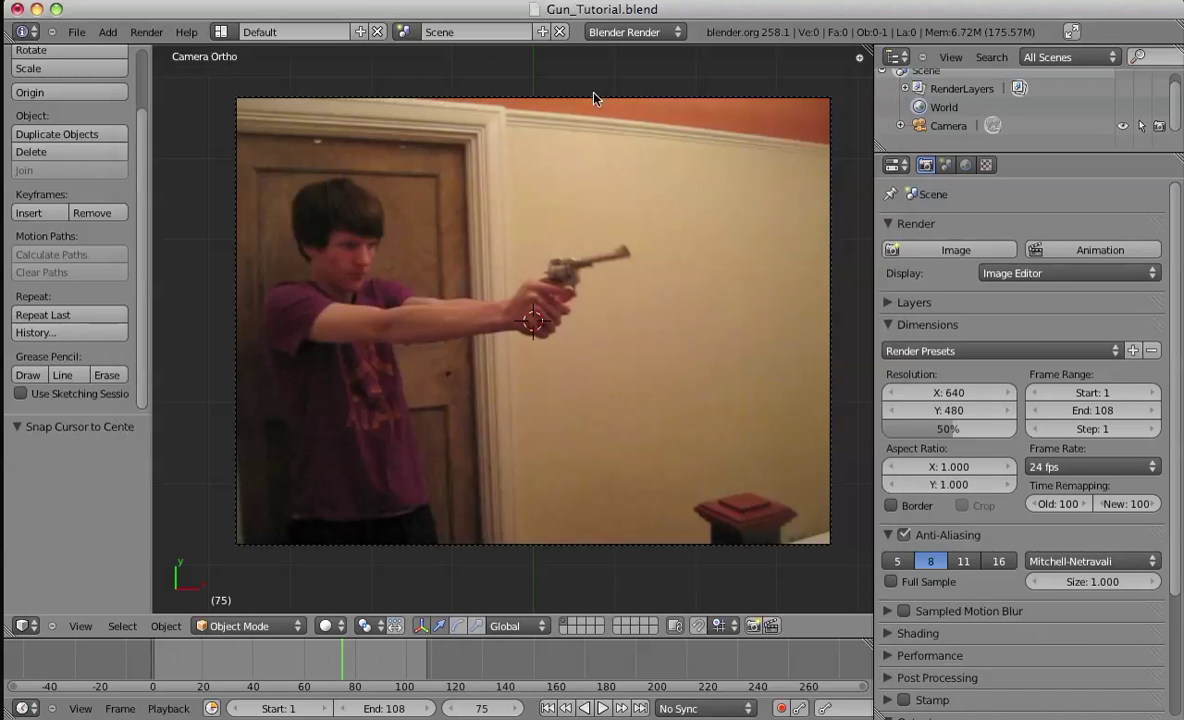
# - Save over Gun_Tutorial.blend and add a Bezier circle curve at the scene's centre
pyautogui.hotkey('ctrl', 's')
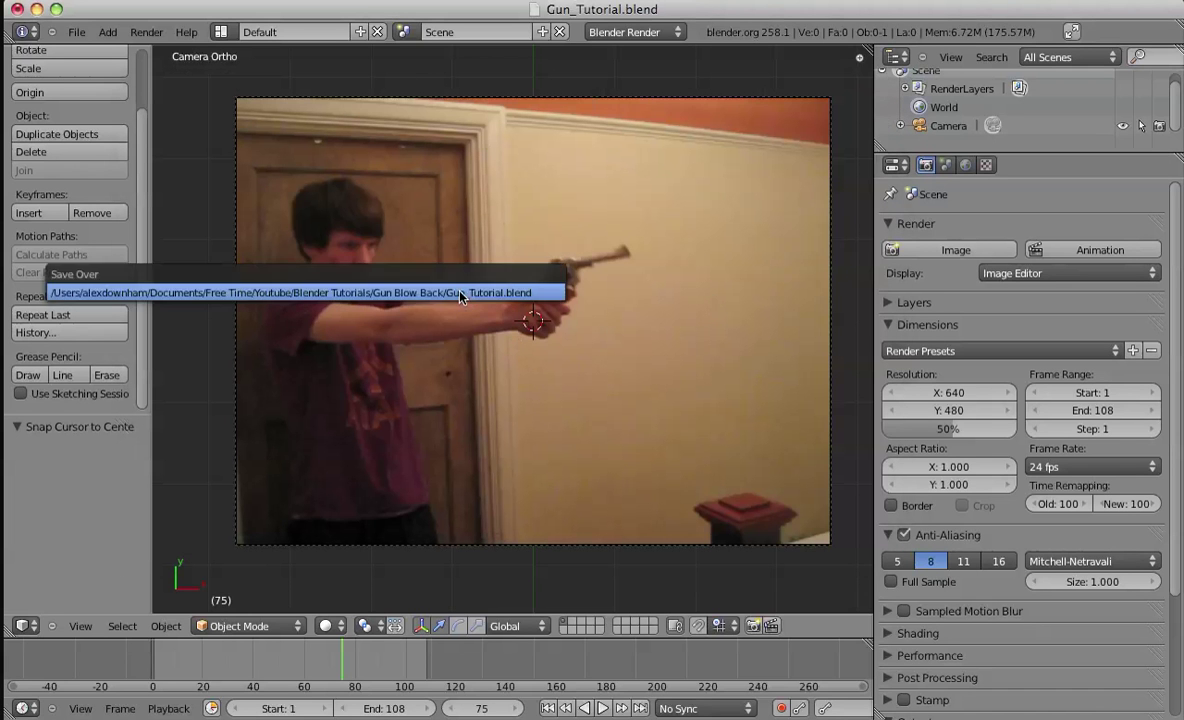
pyautogui.click(425, 268)
pyautogui.hotkey('shift', 'a')
pyautogui.moveTo(441, 272)
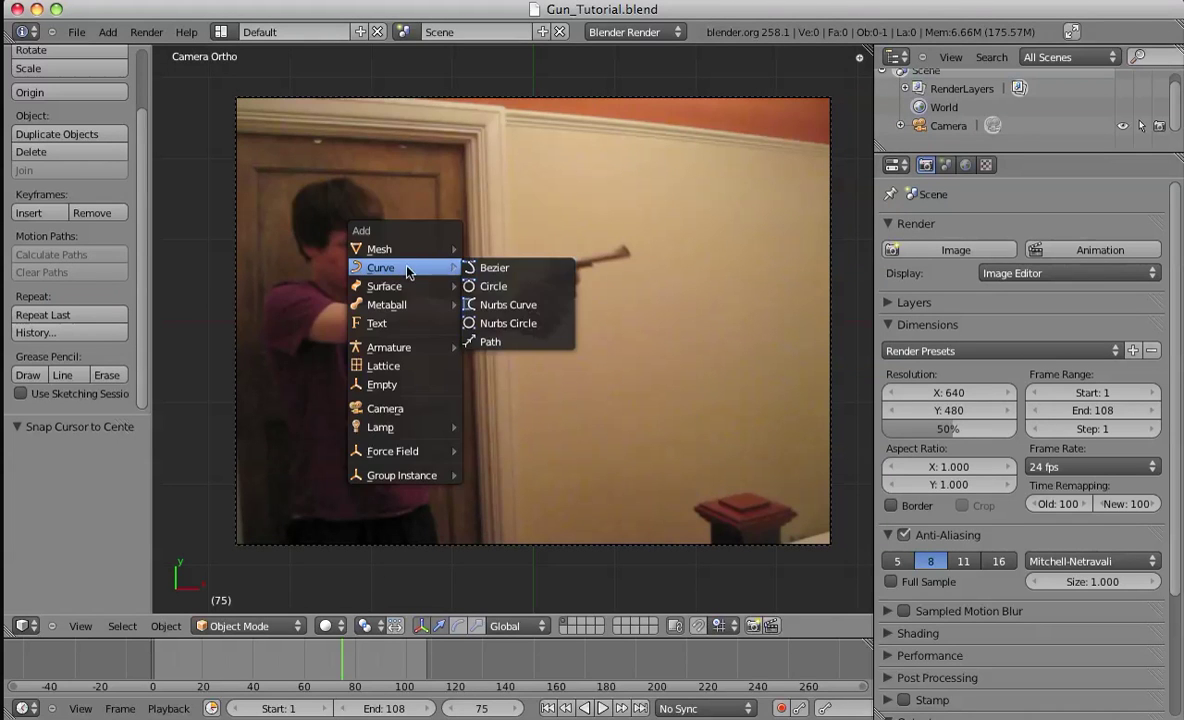
pyautogui.press('Escape')
pyautogui.hotkey('shift', 'a')
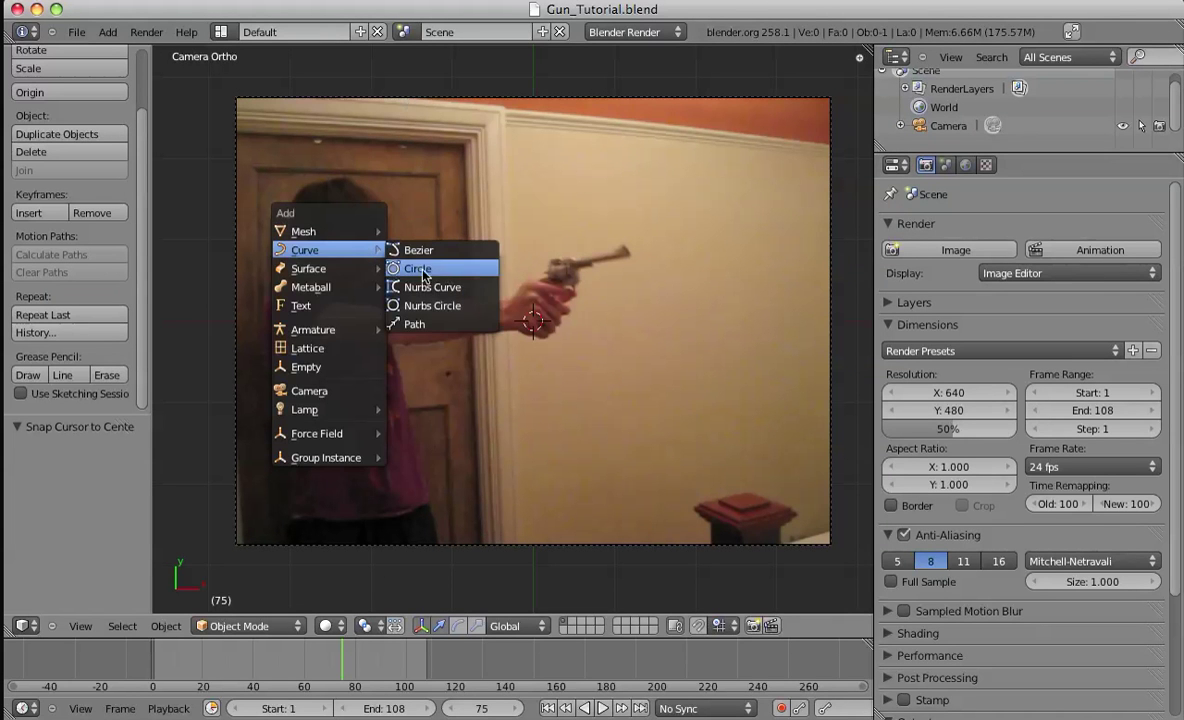
pyautogui.click(428, 268)
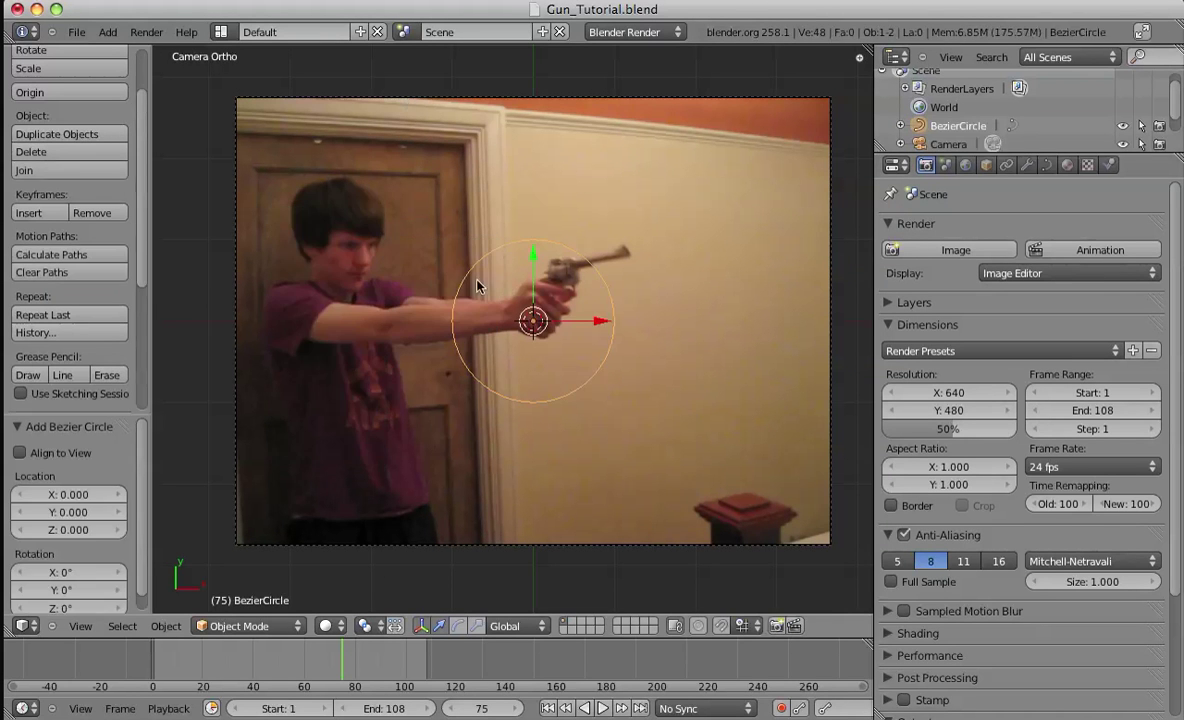
# - Rename the Bezier circle object to Face
pyautogui.click(985, 167)
pyautogui.click(968, 228)
pyautogui.write('Face')
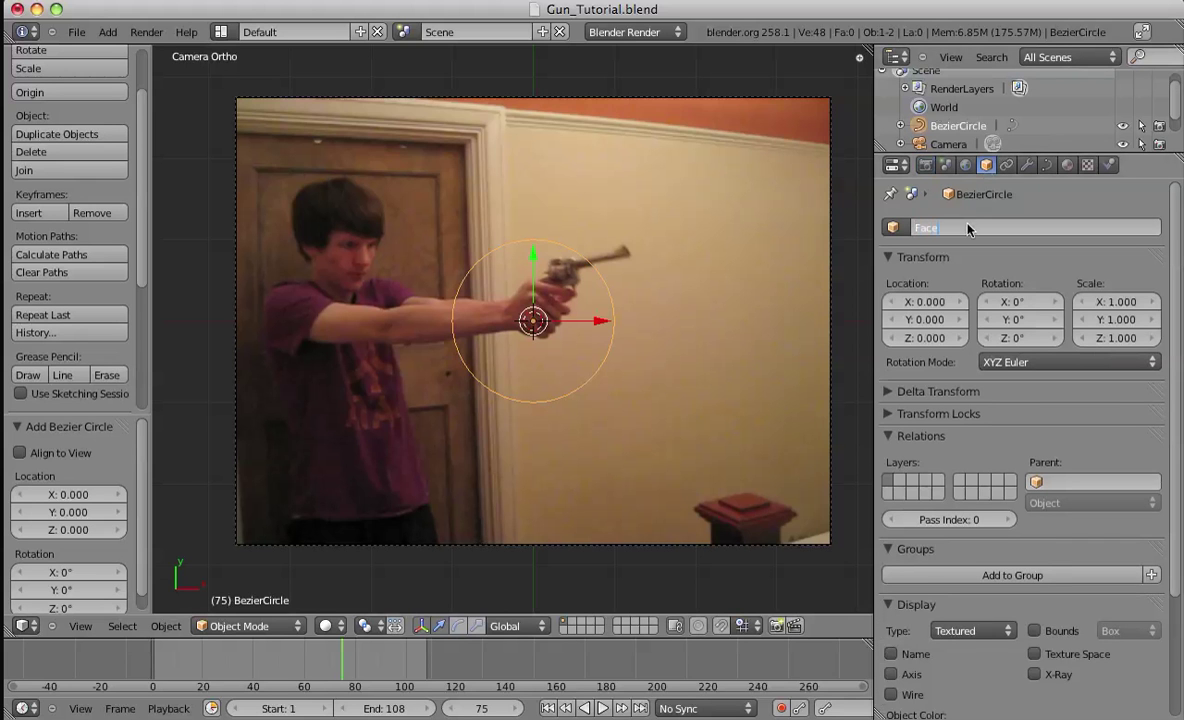
pyautogui.press('Return')
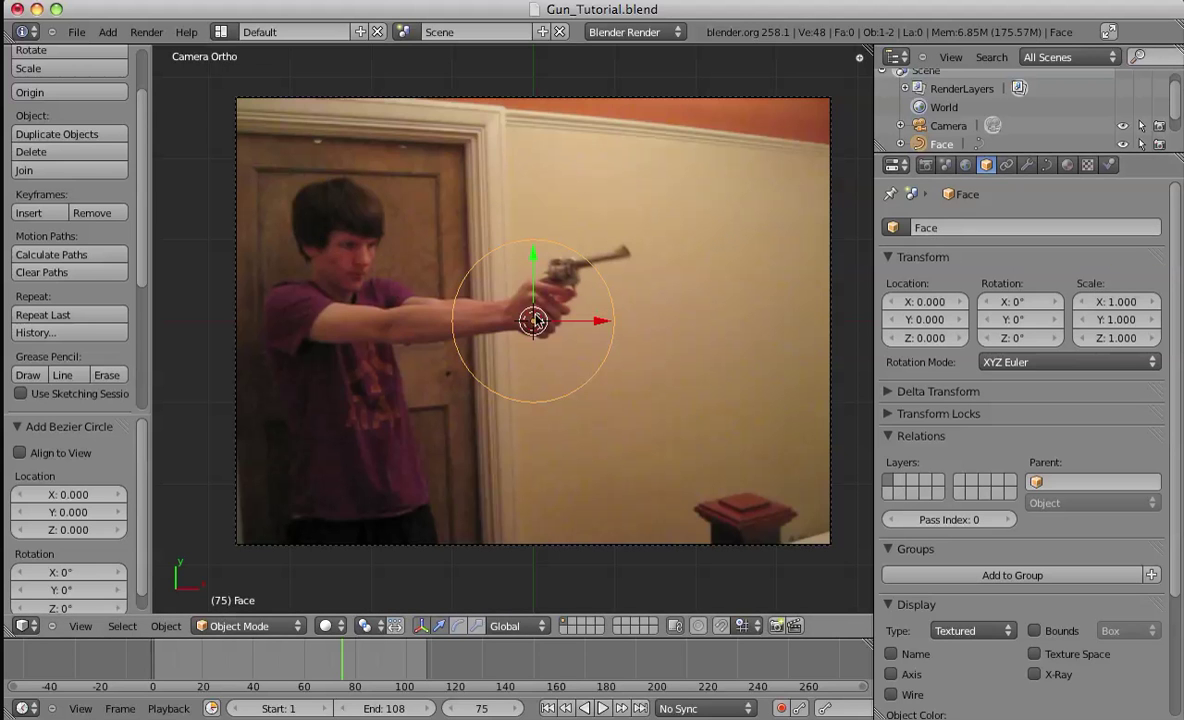
# - Move the Face circle over the man's head, to about X -2.28, Y 0.90
pyautogui.scroll(-5, 43, 276)
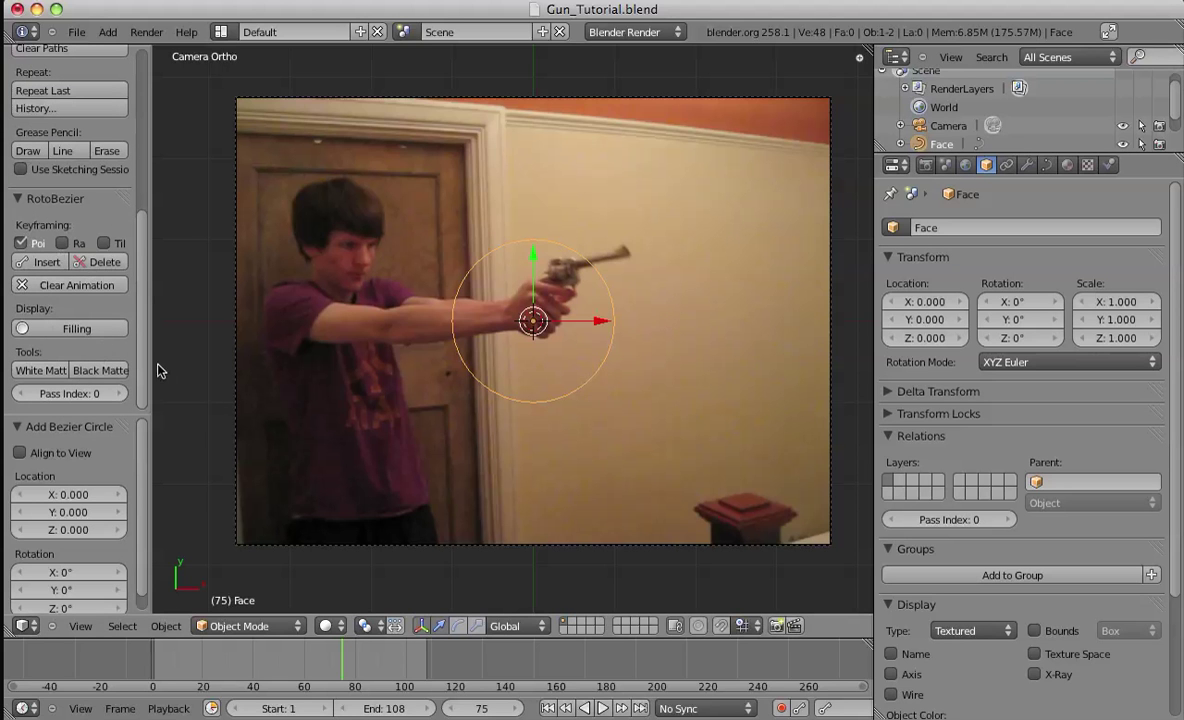
pyautogui.press('g')
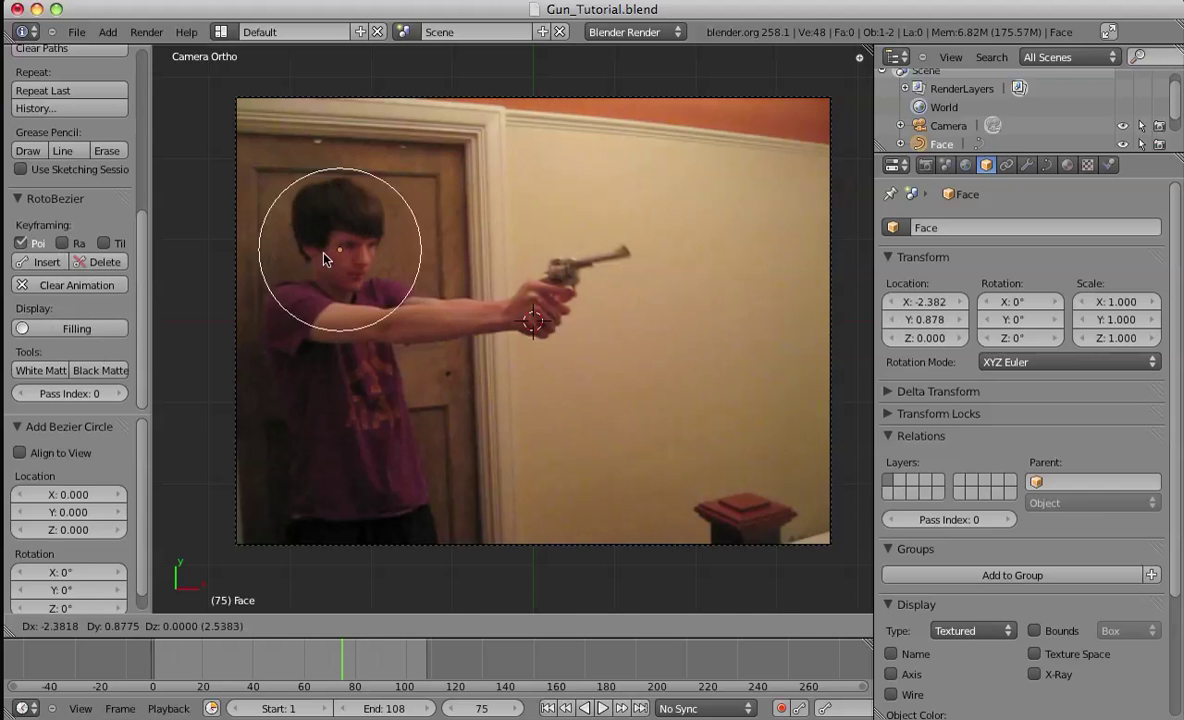
pyautogui.click(455, 247)
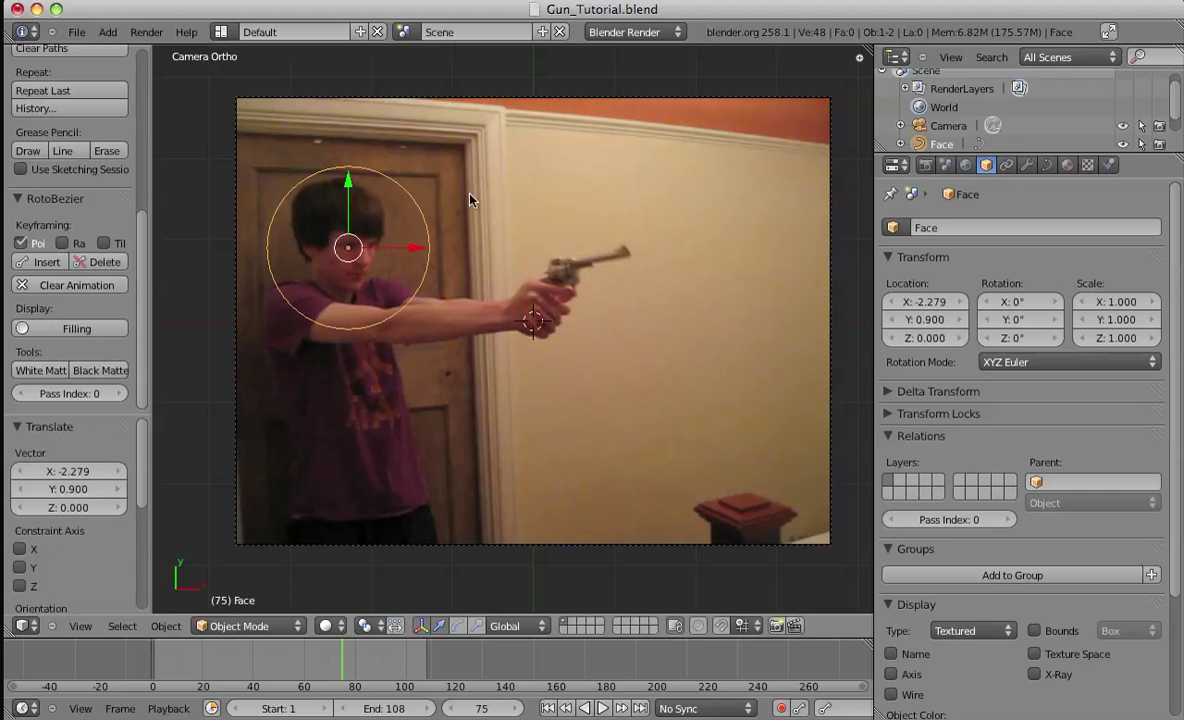
# - Scale the Face circle to about 0.443 and fit it over the man's face at about X -2.25, Y 0.78
pyautogui.click(326, 626)
pyautogui.scroll(5, 584, 492)
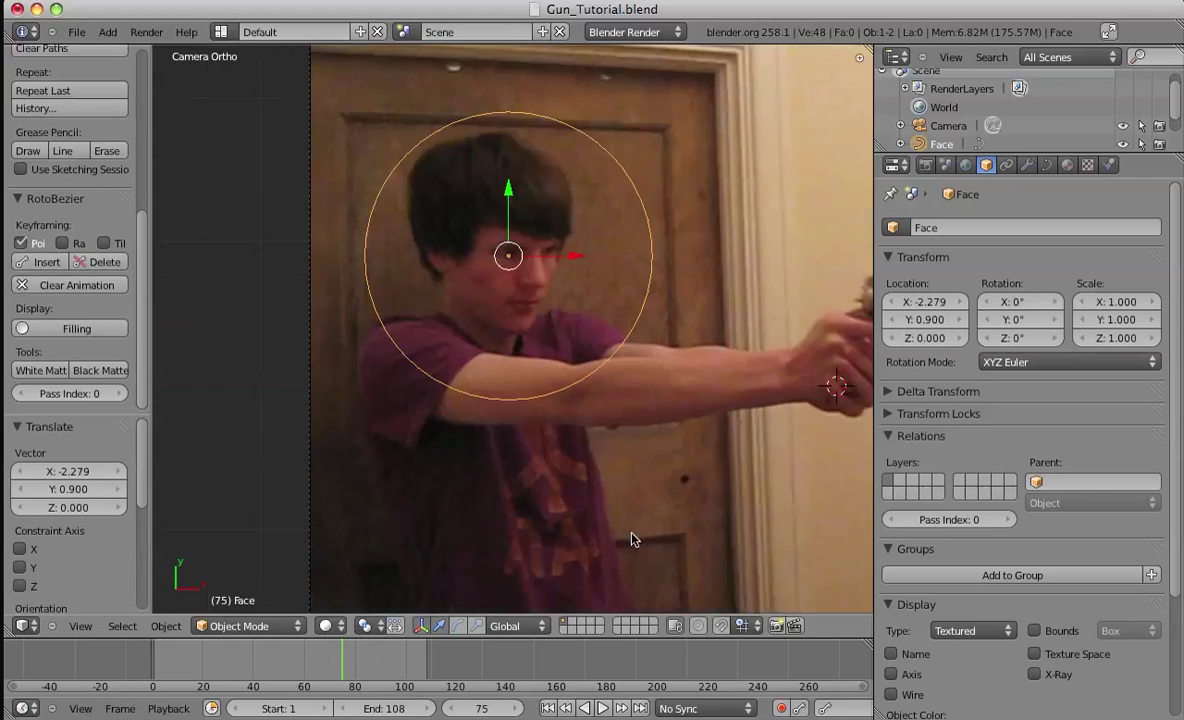
pyautogui.press('s')
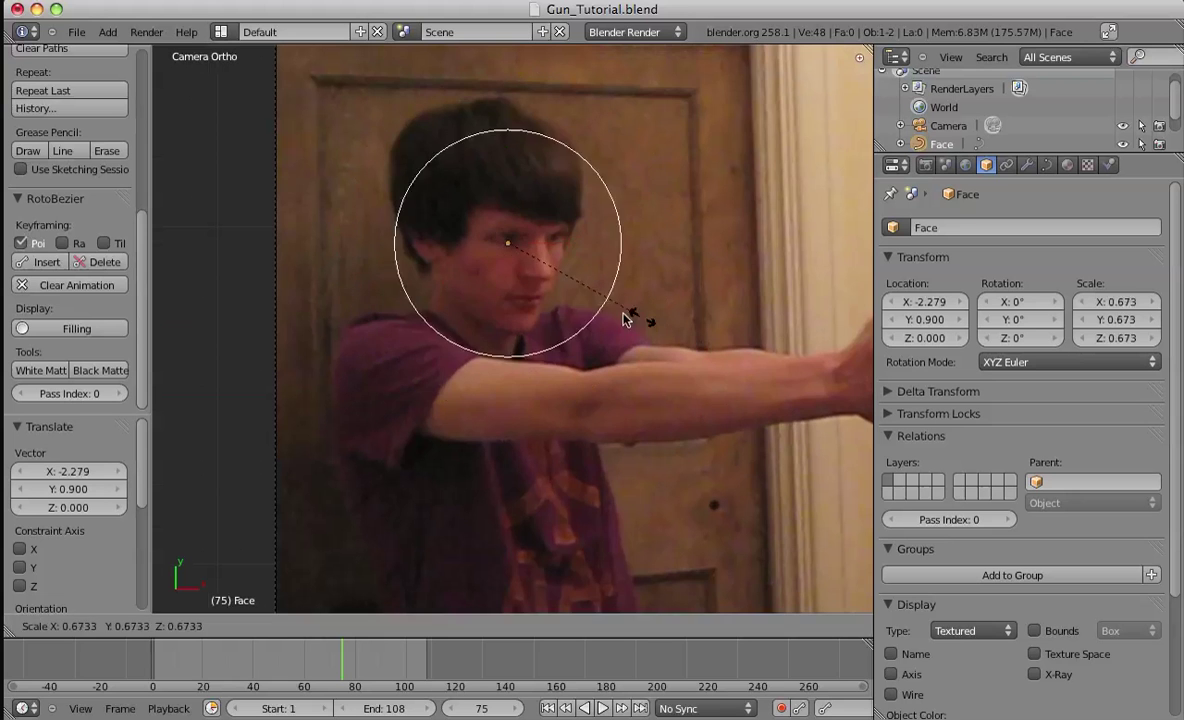
pyautogui.click(585, 291)
pyautogui.press('g')
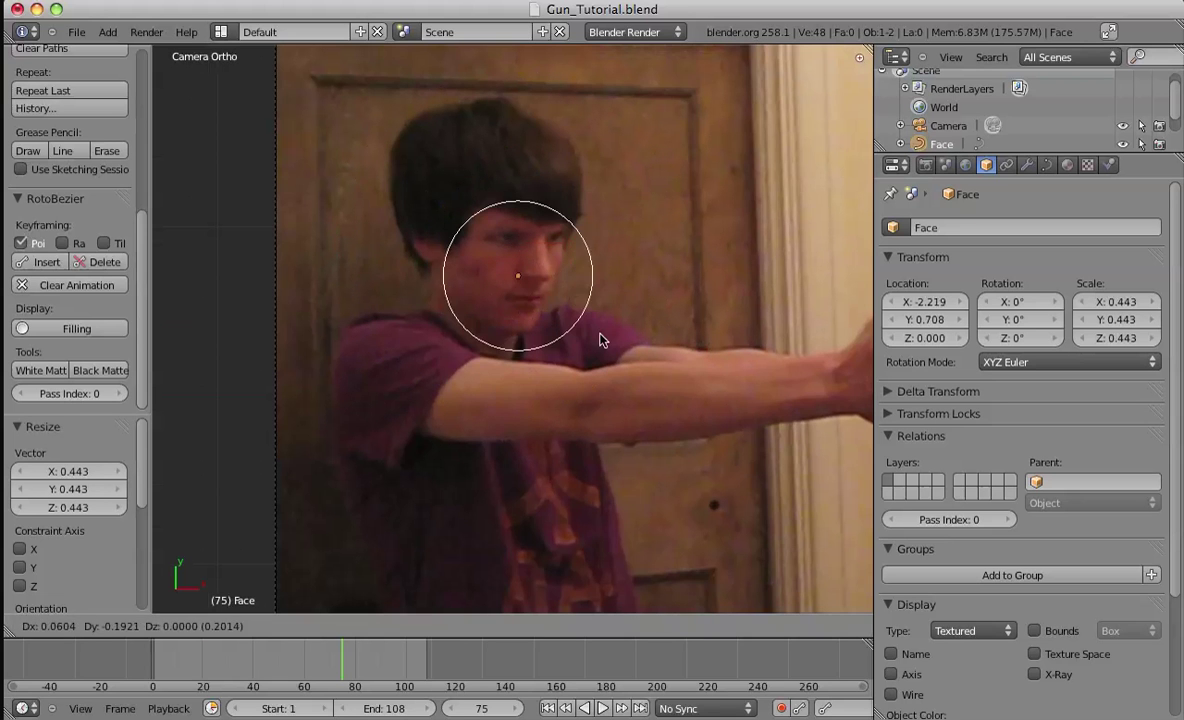
pyautogui.click(597, 331)
pyautogui.press('g')
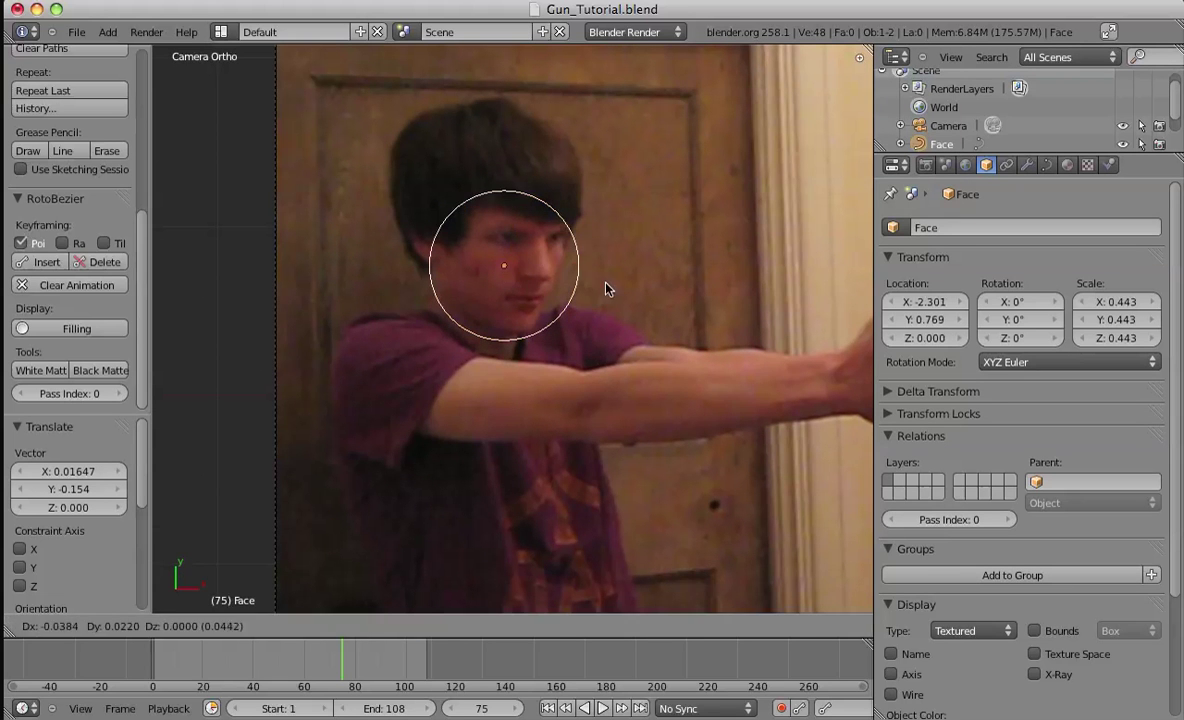
pyautogui.click(564, 291)
pyautogui.press('g')
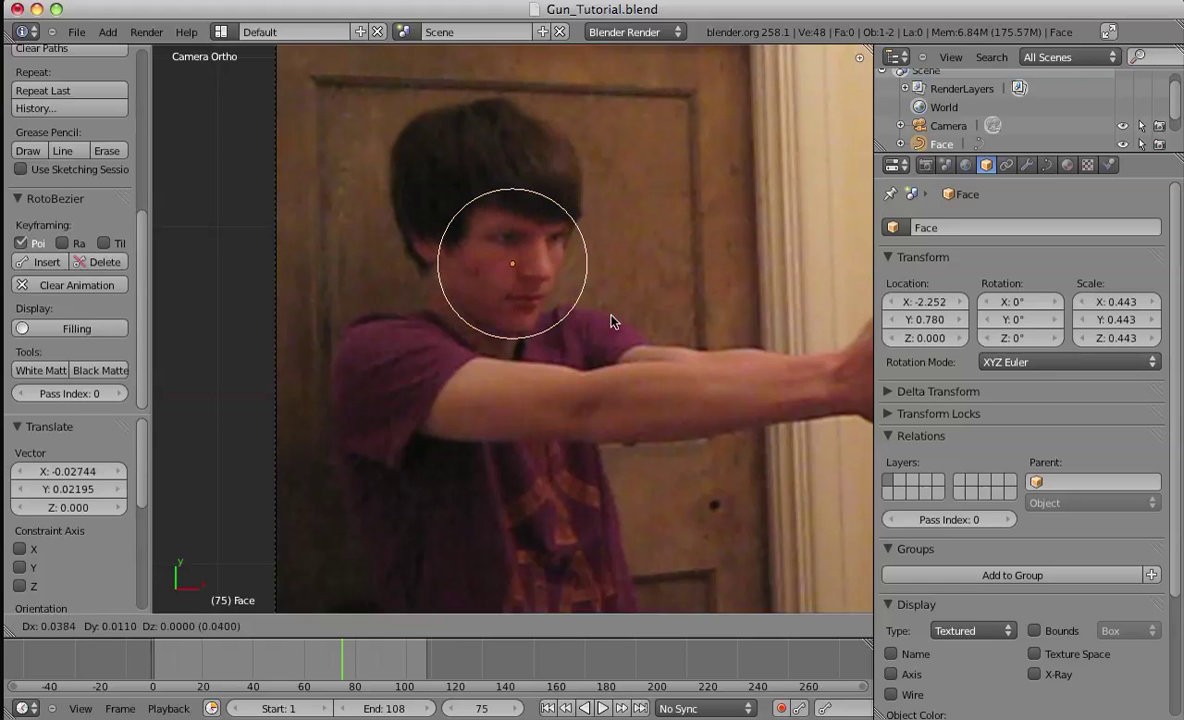
pyautogui.click(611, 315)
# - Toggle the RotoBezier filling display for the Face circle and assign it a white matte
pyautogui.keyDown('shift'); pyautogui.moveTo(603, 346); pyautogui.dragTo(600, 374, button='middle'); pyautogui.keyUp('shift')
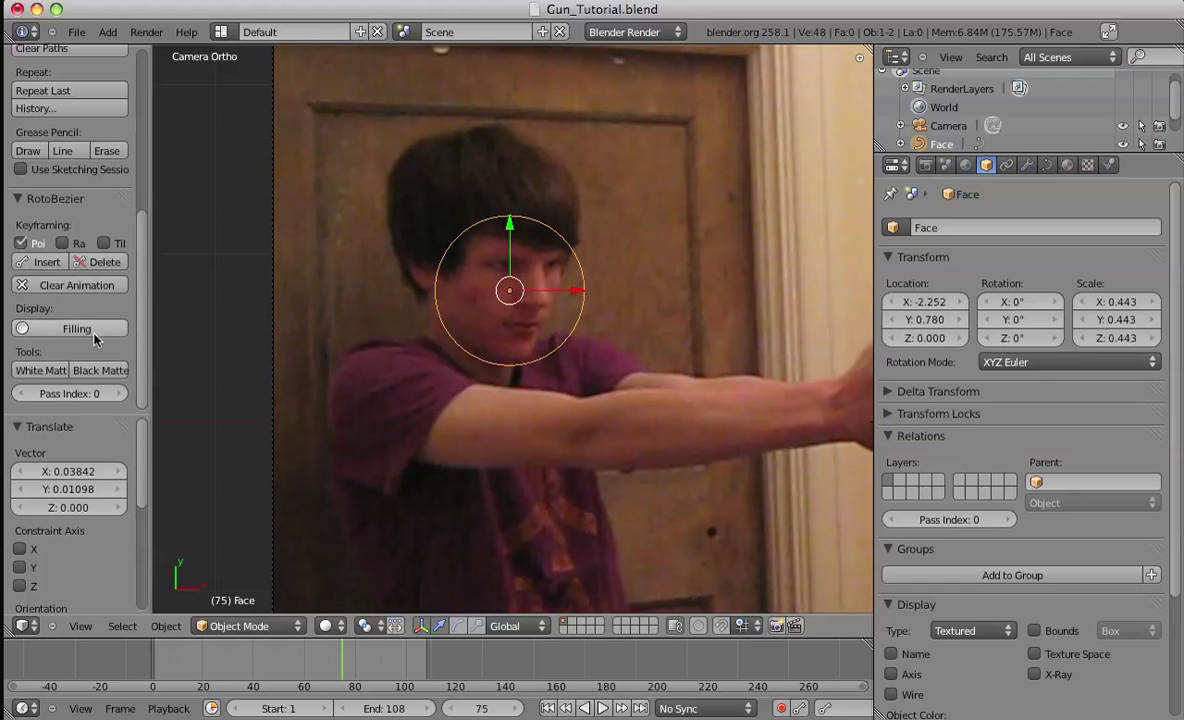
pyautogui.click(80, 328)
pyautogui.click(55, 371)
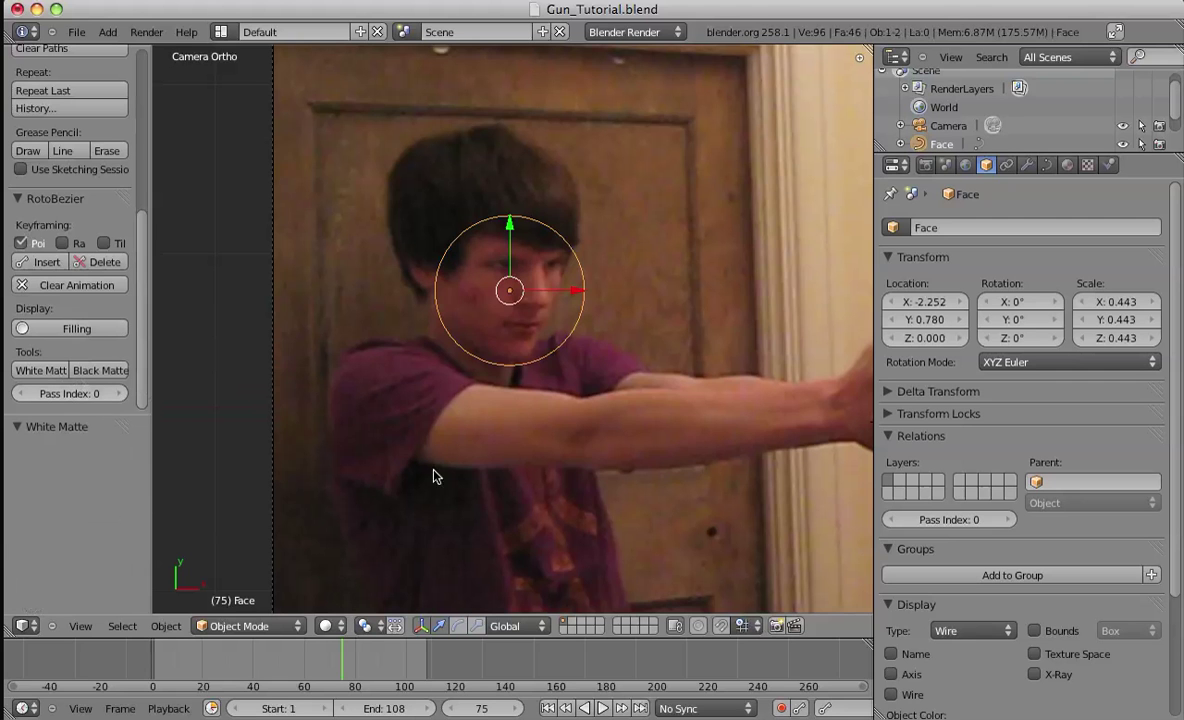
# - Switch the Face circle's filling display on and off repeatedly, finishing with it off
pyautogui.click(43, 325)
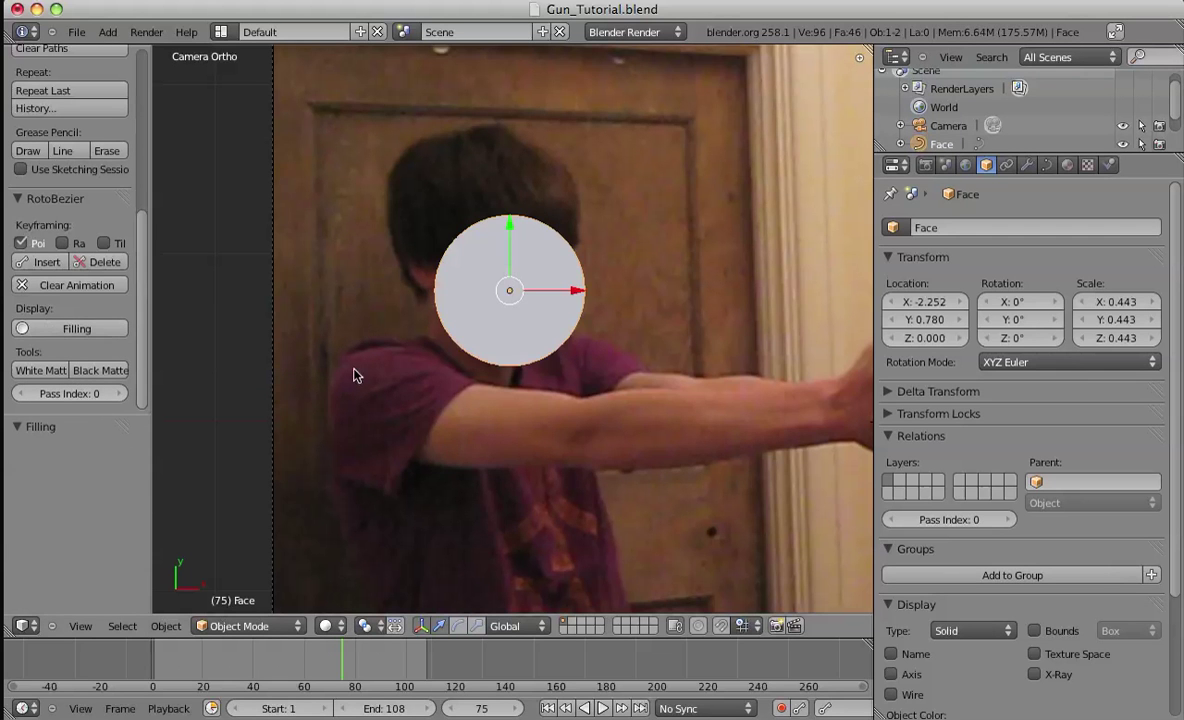
pyautogui.keyDown('shift'); pyautogui.moveTo(523, 393); pyautogui.dragTo(460, 424, button='middle'); pyautogui.keyUp('shift')
pyautogui.click(66, 328)
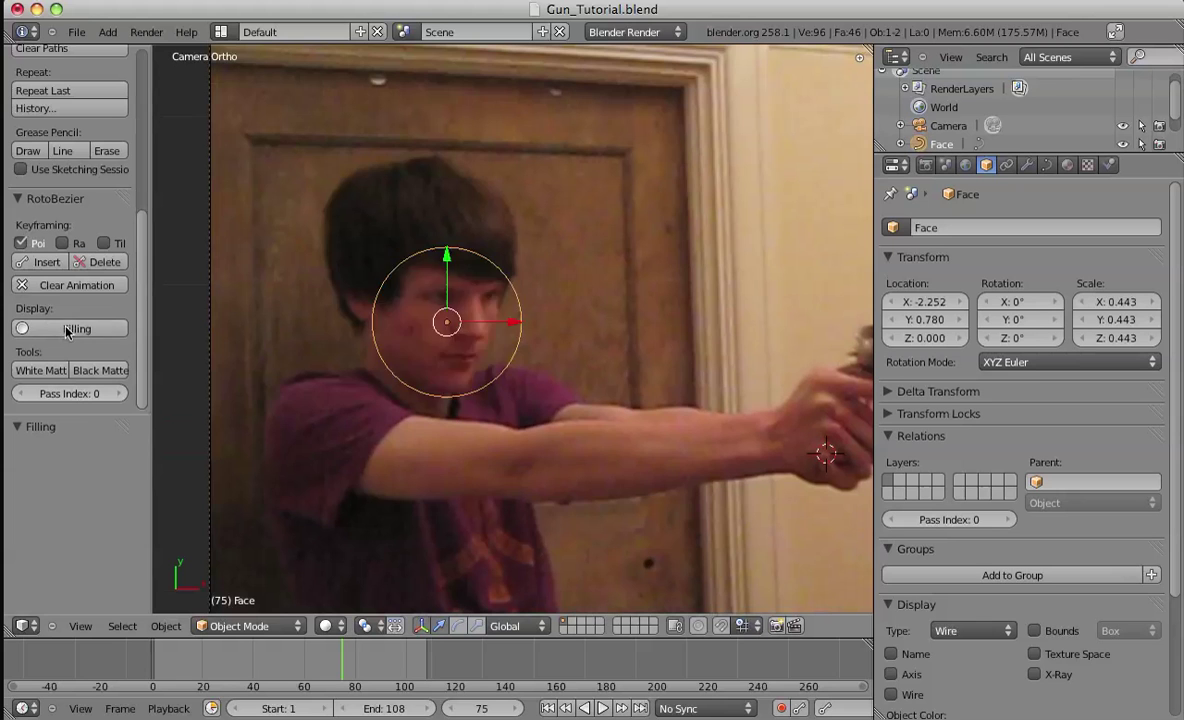
pyautogui.click(66, 328)
pyautogui.click(66, 328)
pyautogui.click(66, 328)
pyautogui.click(66, 330)
pyautogui.click(66, 330)
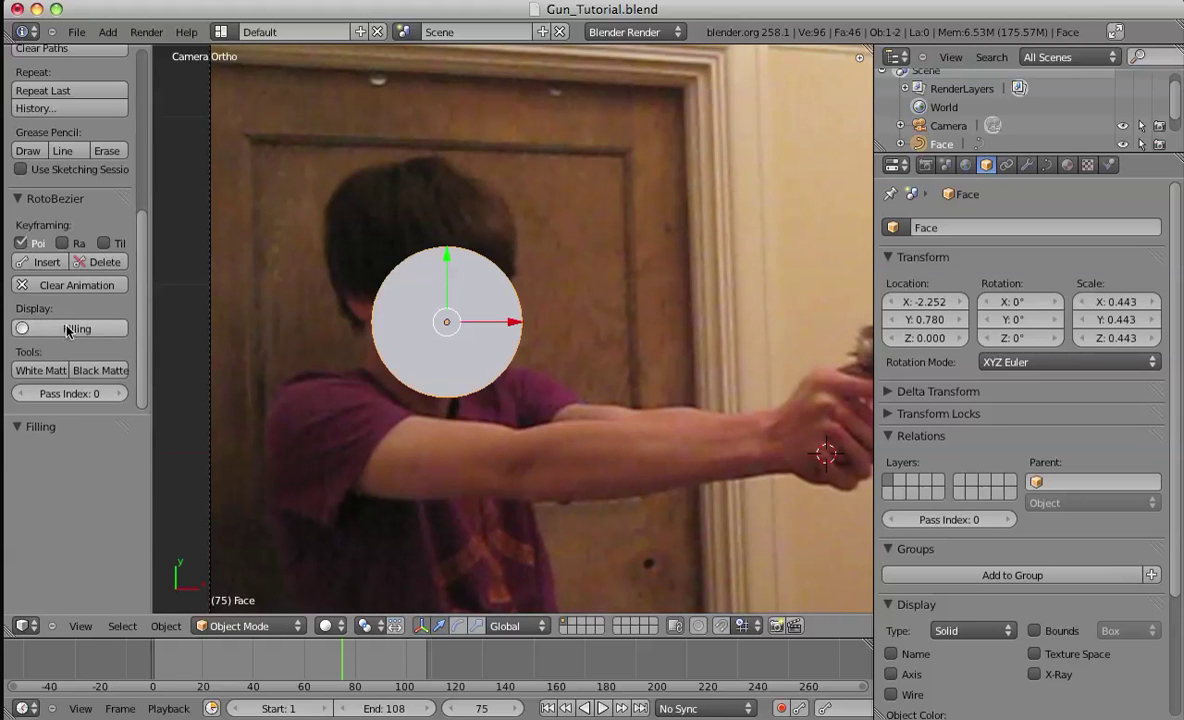
pyautogui.click(66, 330)
pyautogui.click(66, 330)
pyautogui.click(66, 330)
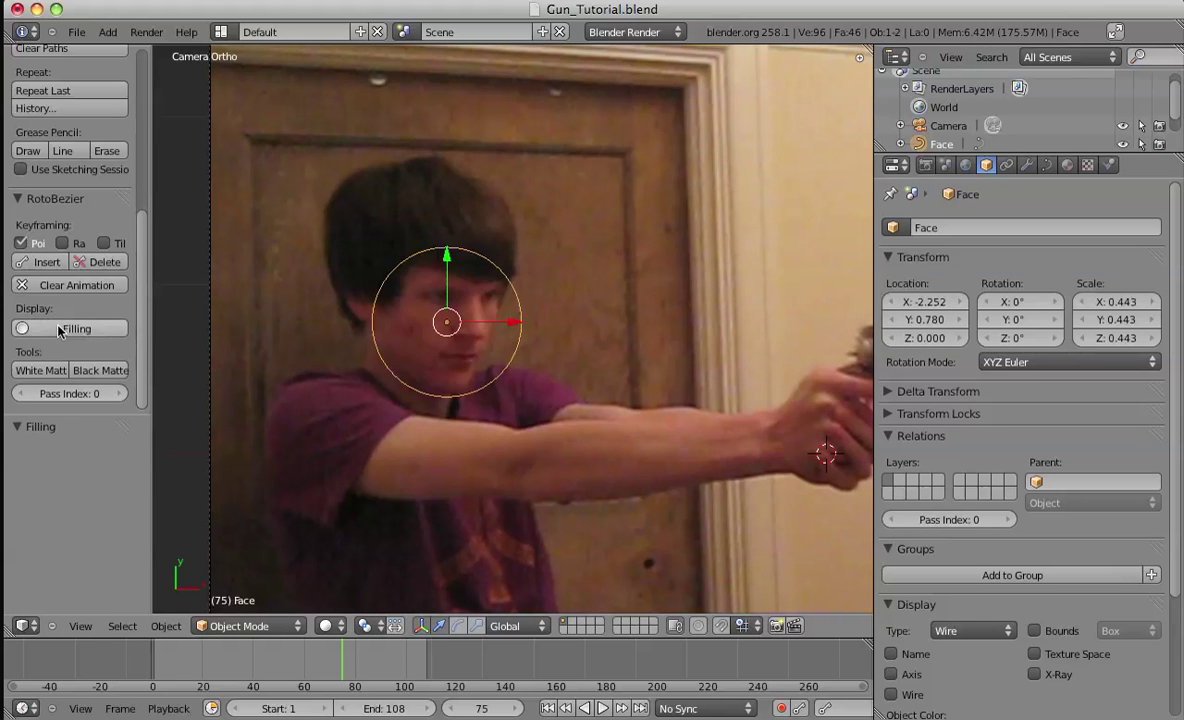
# - Turn on the Face circle's RotoBezier filling display and assign it a white matte
pyautogui.click(66, 330)
pyautogui.click(41, 370)
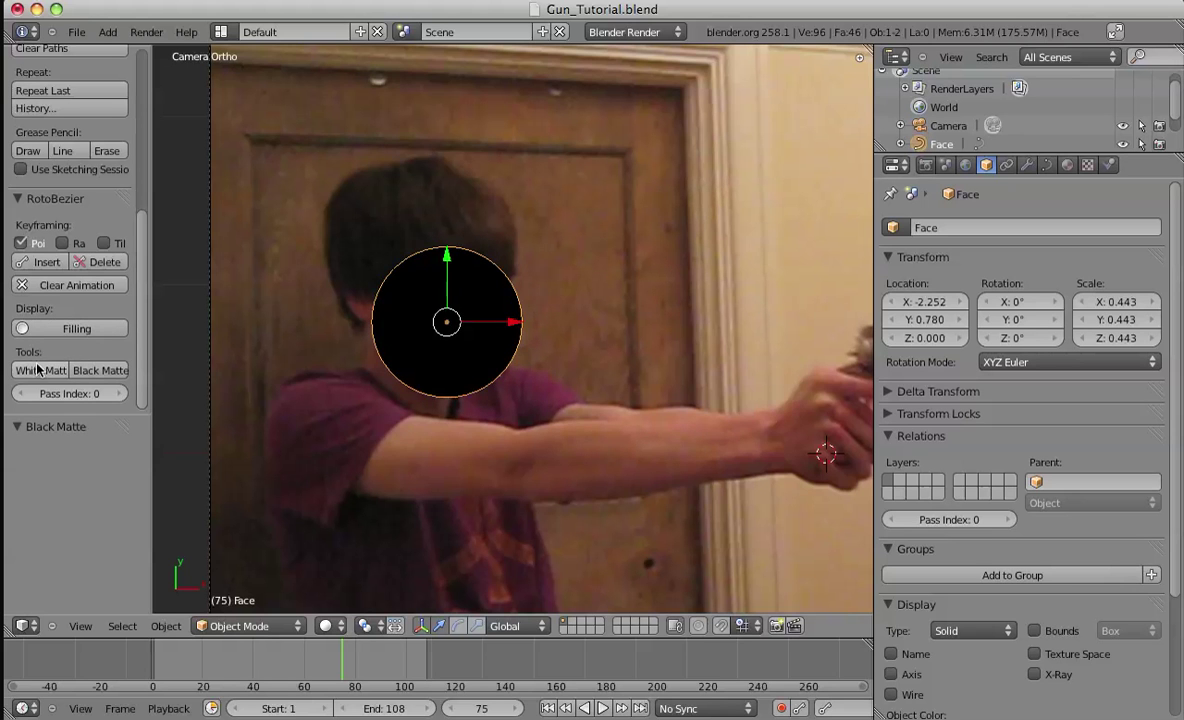
pyautogui.click(41, 371)
pyautogui.click(41, 370)
pyautogui.click(41, 372)
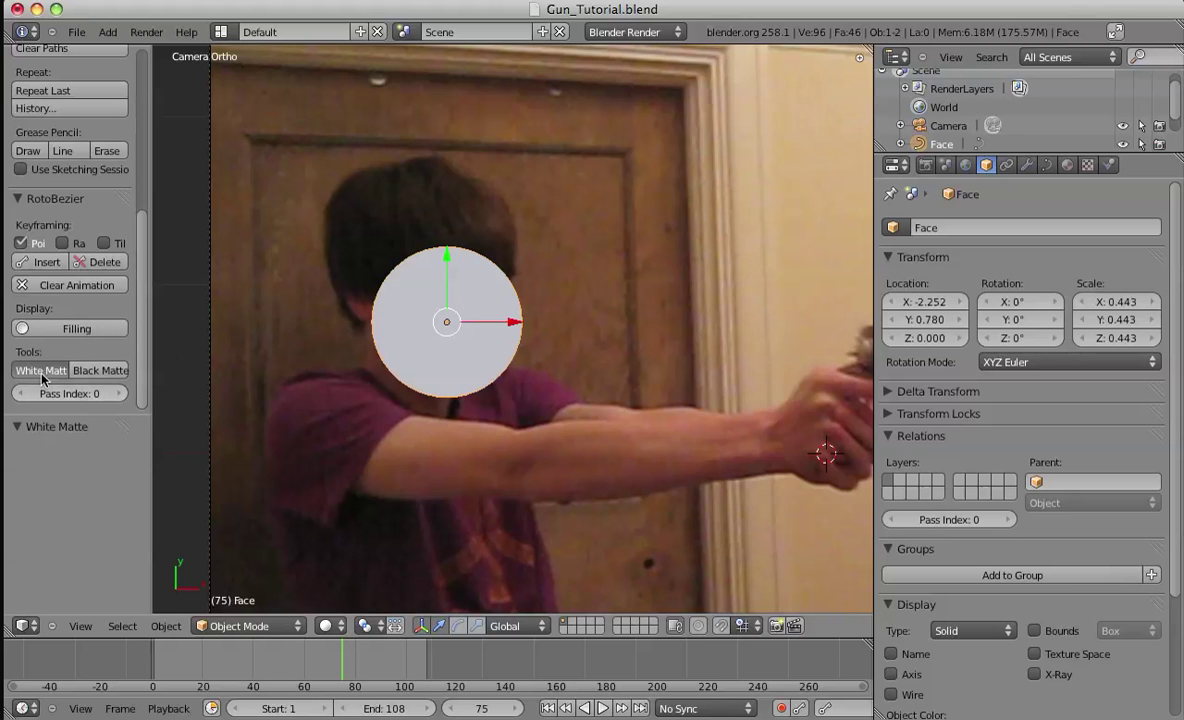
# - Jump to frame 1 with the man's head and the Face circle in close view
pyautogui.keyDown('shift'); pyautogui.moveTo(501, 394); pyautogui.dragTo(488, 419, button='middle'); pyautogui.keyUp('shift')
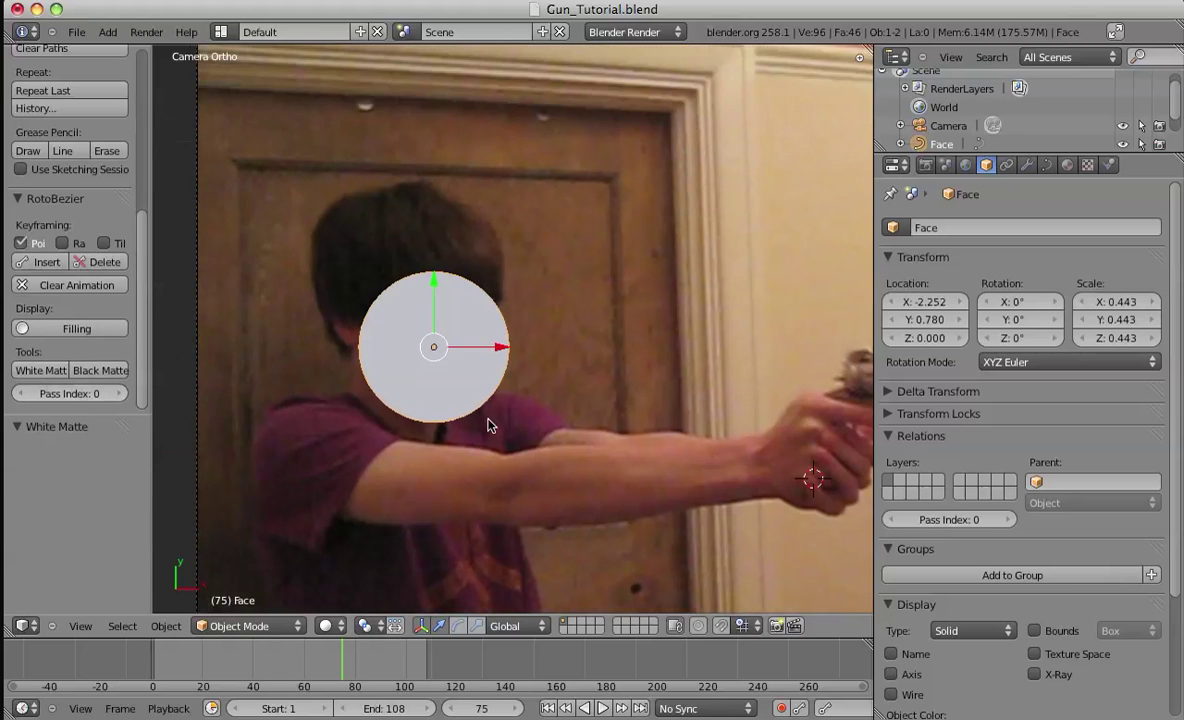
pyautogui.scroll(3, 489, 425)
pyautogui.keyDown('shift'); pyautogui.moveTo(455, 465); pyautogui.dragTo(557, 416, button='middle'); pyautogui.keyUp('shift')
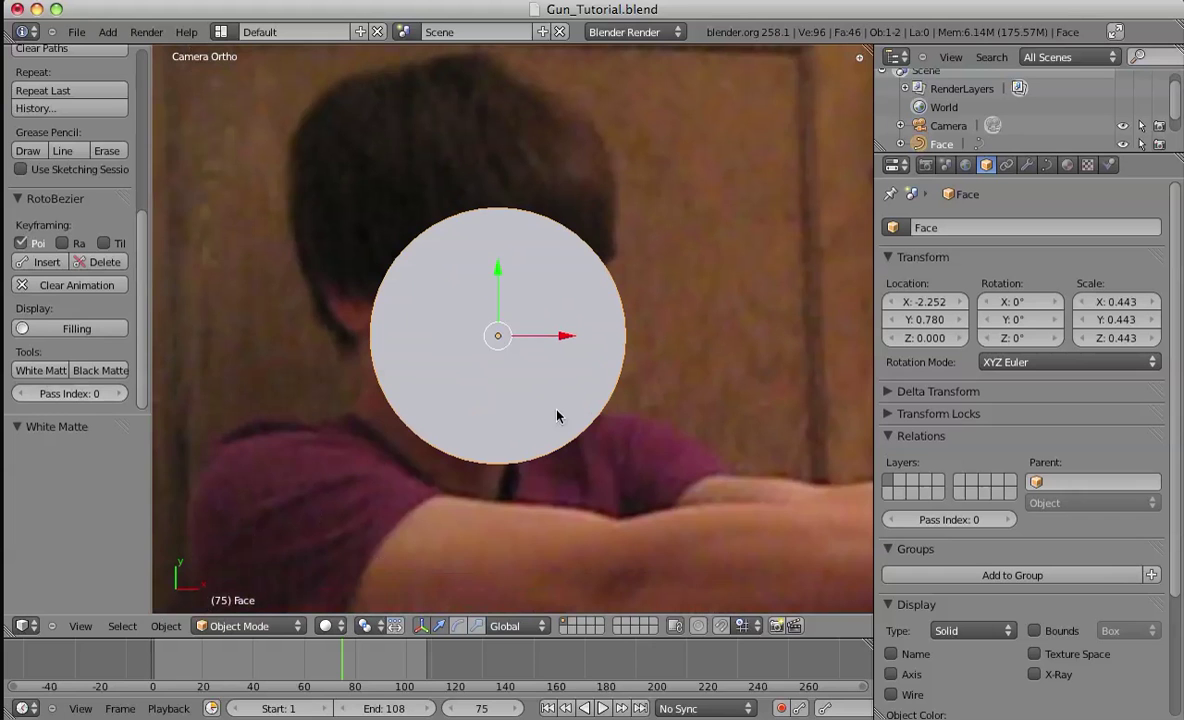
pyautogui.hotkey('shift', 'Left')
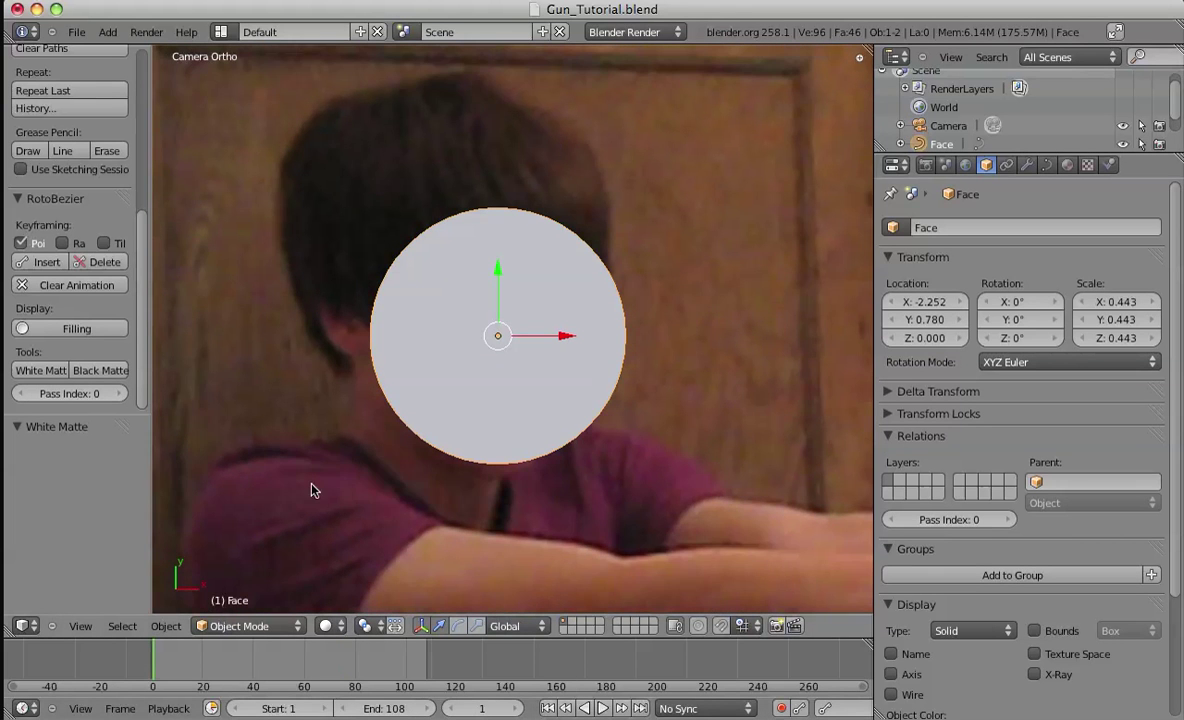
pyautogui.keyDown('shift'); pyautogui.moveTo(410, 530); pyautogui.dragTo(372, 452, button='middle'); pyautogui.keyUp('shift')
pyautogui.keyDown('shift'); pyautogui.moveTo(490, 398); pyautogui.dragTo(473, 367, button='middle'); pyautogui.keyUp('shift')
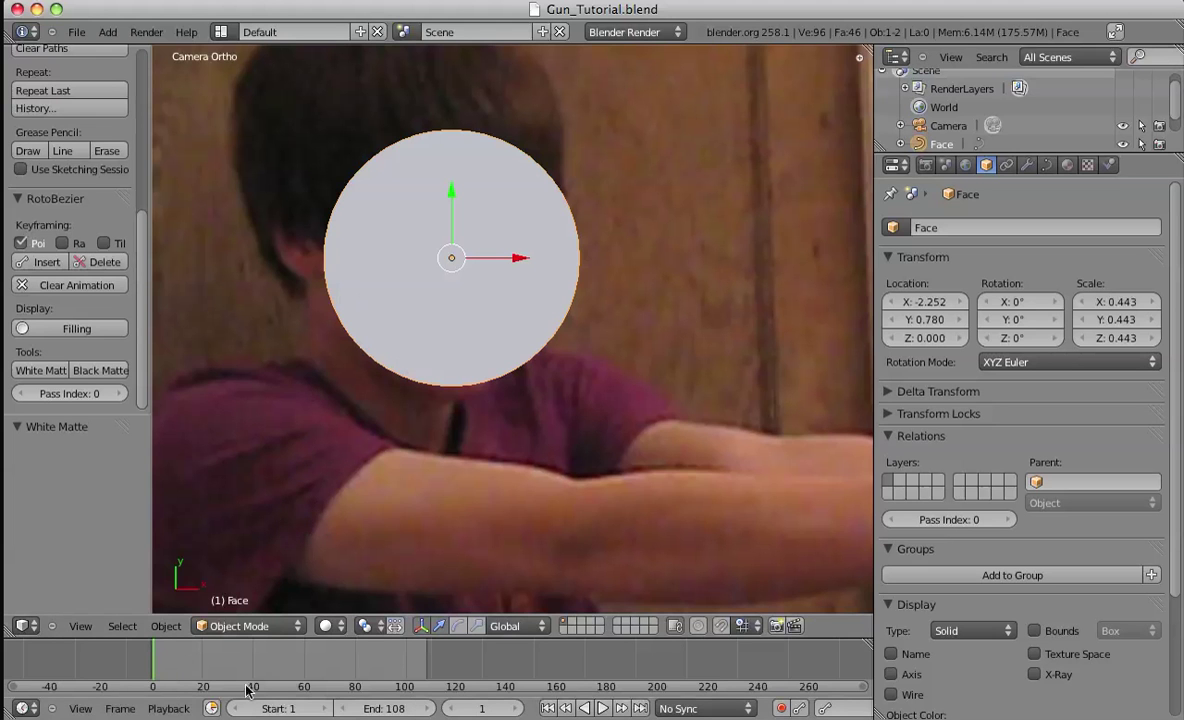
pyautogui.keyDown('shift'); pyautogui.moveTo(438, 422); pyautogui.dragTo(437, 454, button='middle'); pyautogui.keyUp('shift')
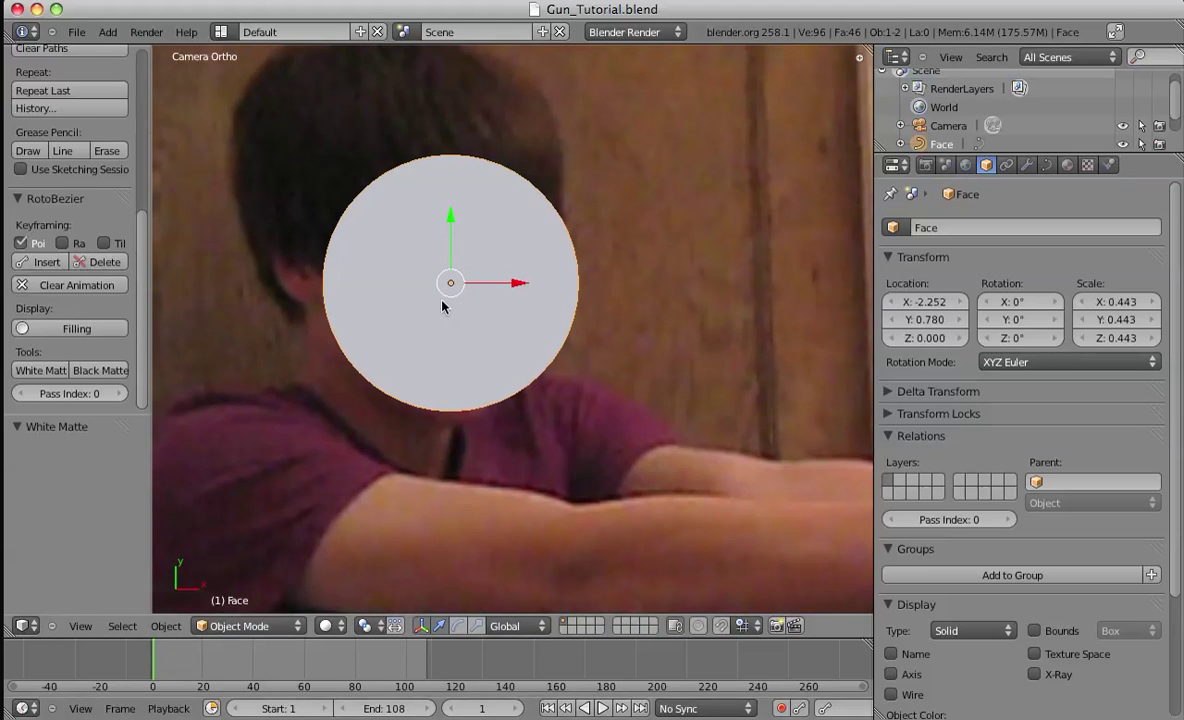
# - In Edit Mode, move all of the Face curve's points down over the face, by about X -0.01, Y -0.074
pyautogui.press('Tab')
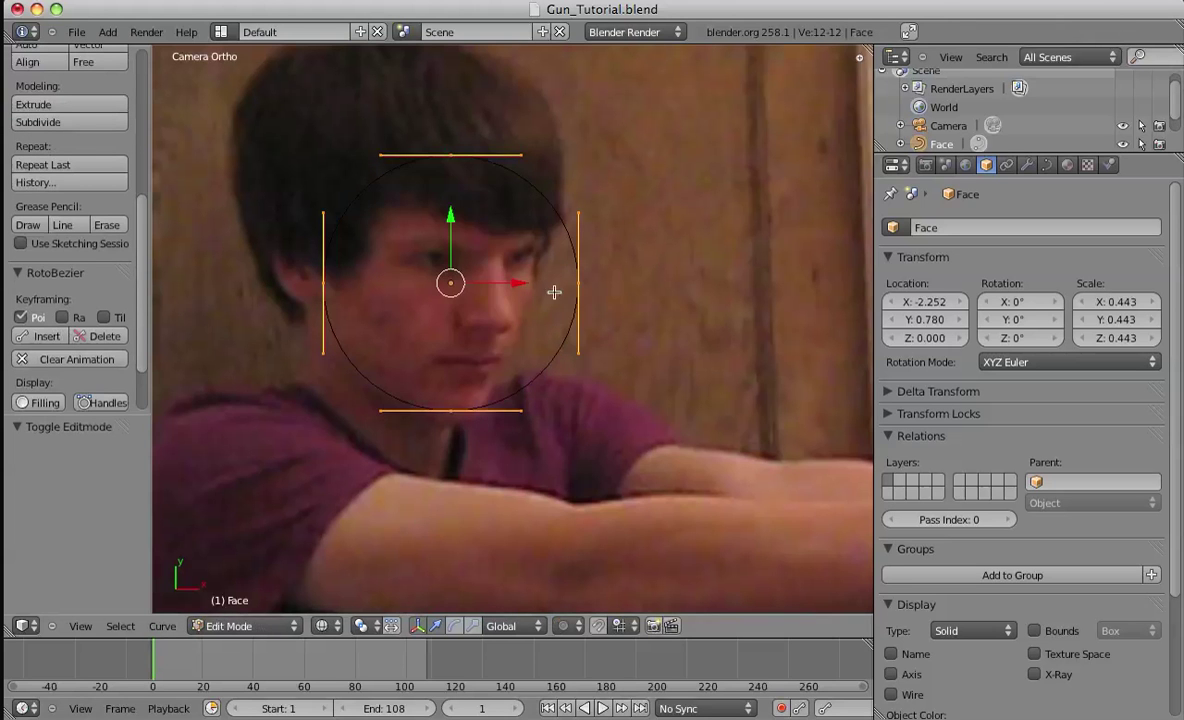
pyautogui.press('g')
pyautogui.click(500, 289)
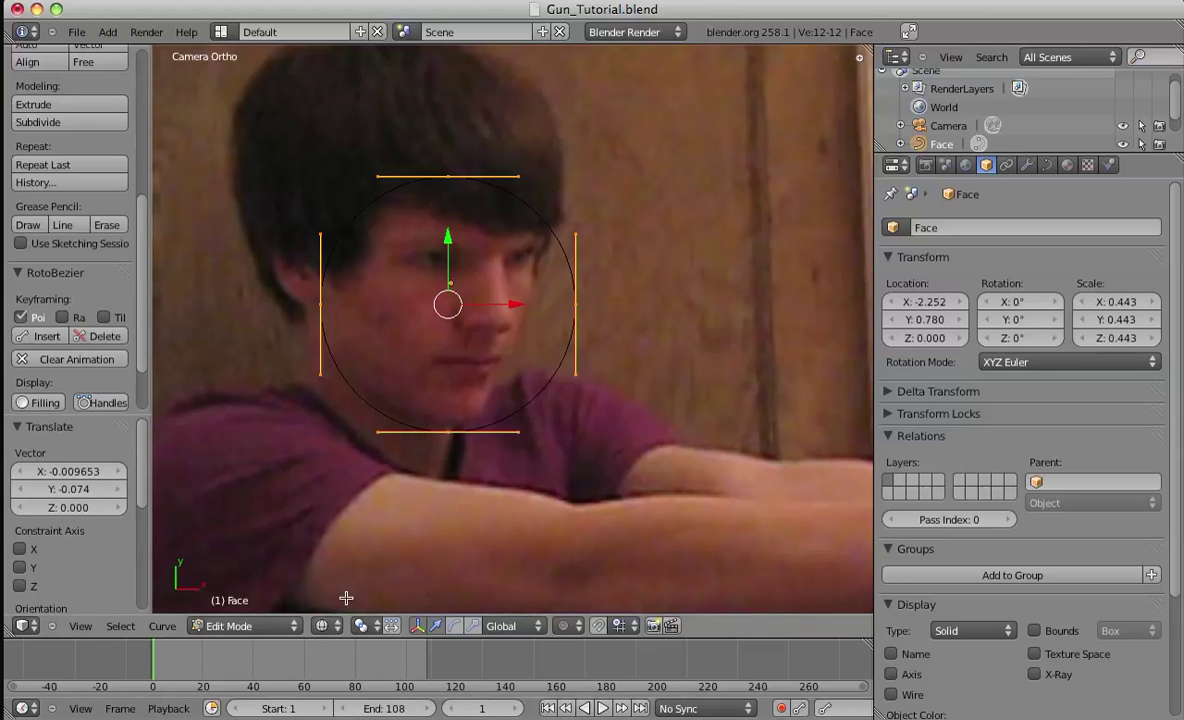
# - Move the curve's control point in front of the nose by about X -0.023, Y 0.063, closer to the face
pyautogui.keyDown('shift'); pyautogui.moveTo(461, 399); pyautogui.dragTo(484, 378, button='middle'); pyautogui.keyUp('shift')
pyautogui.keyDown('shift'); pyautogui.moveTo(510, 330); pyautogui.dragTo(535, 359, button='middle'); pyautogui.keyUp('shift')
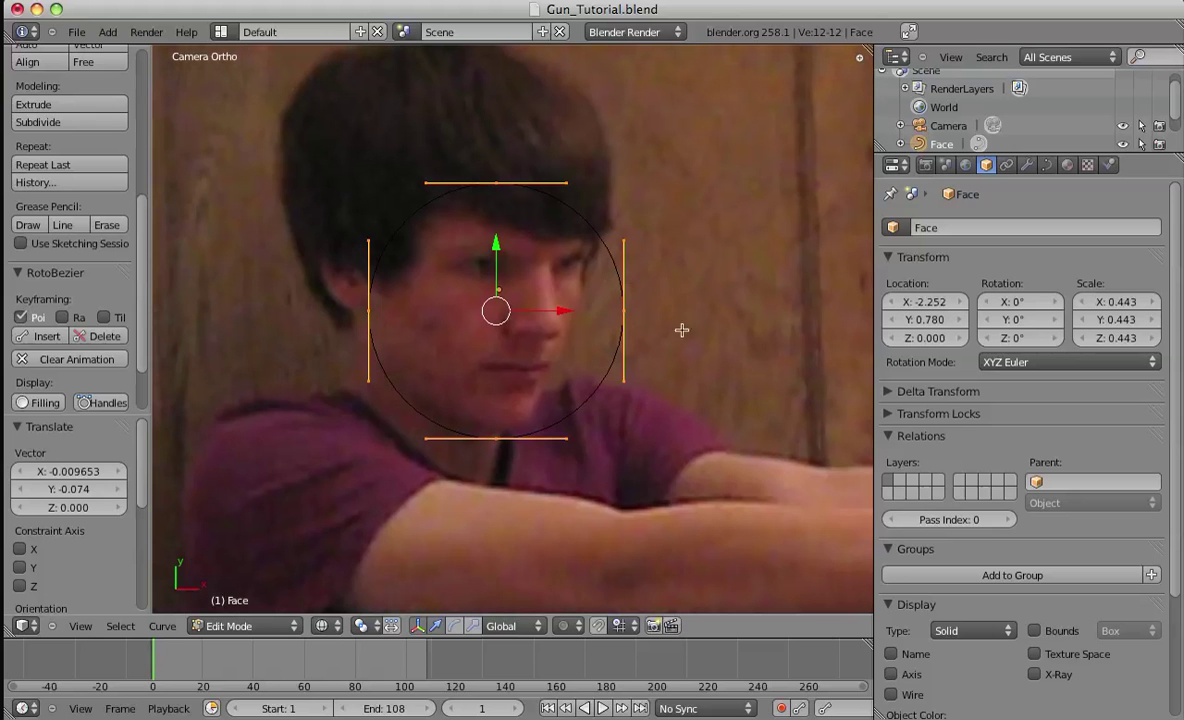
pyautogui.keyDown('shift'); pyautogui.moveTo(533, 317); pyautogui.dragTo(550, 300, button='middle'); pyautogui.keyUp('shift')
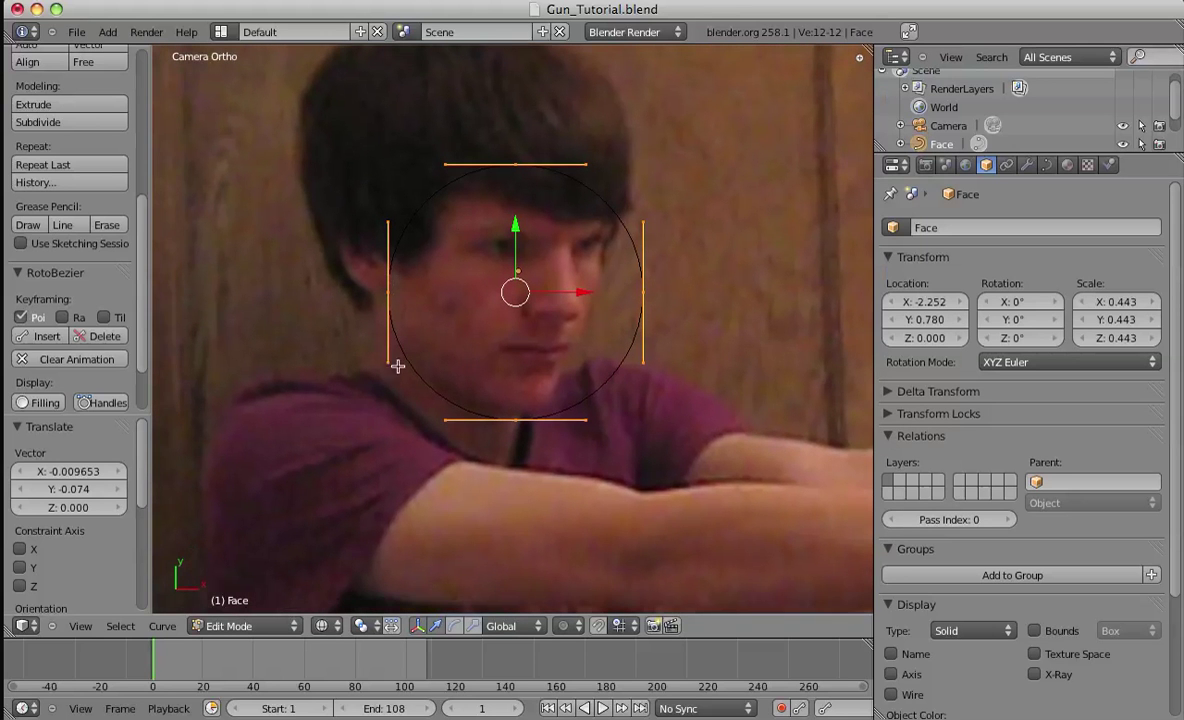
pyautogui.keyDown('shift'); pyautogui.moveTo(466, 326); pyautogui.dragTo(473, 375, button='middle'); pyautogui.keyUp('shift')
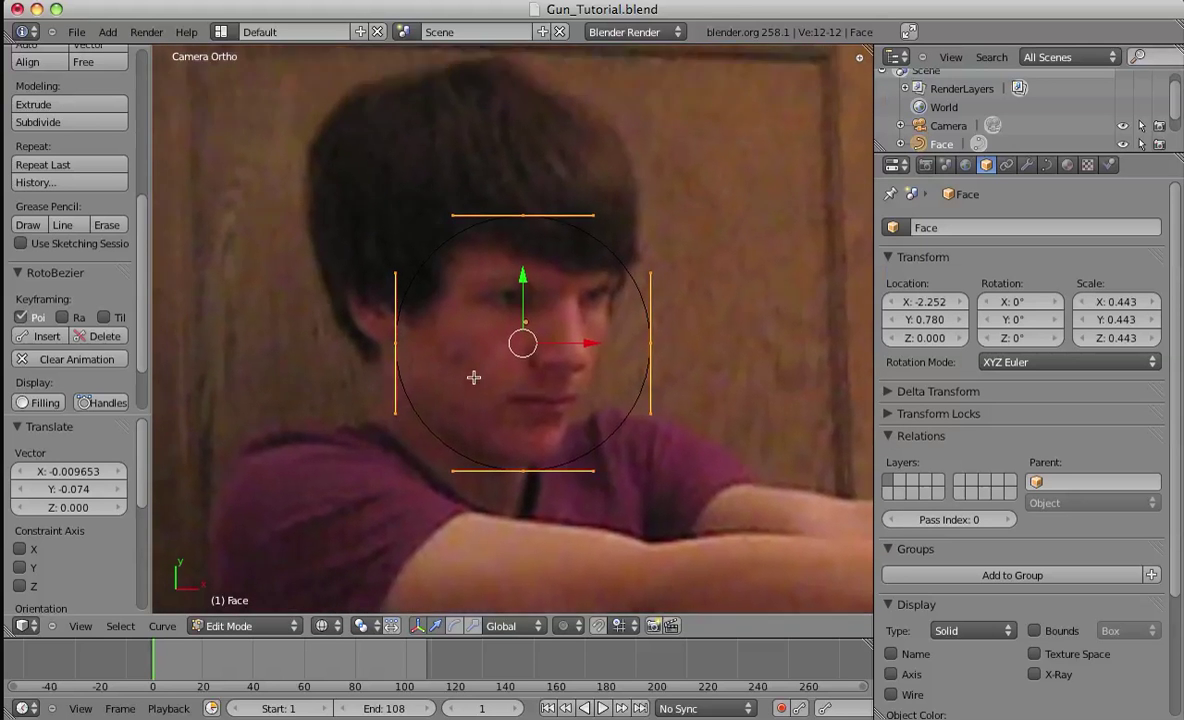
pyautogui.scroll(2, 492, 376)
pyautogui.keyDown('shift'); pyautogui.moveTo(652, 376); pyautogui.dragTo(555, 367, button='middle'); pyautogui.keyUp('shift')
pyautogui.keyDown('shift'); pyautogui.moveTo(418, 327); pyautogui.dragTo(491, 336, button='middle'); pyautogui.keyUp('shift')
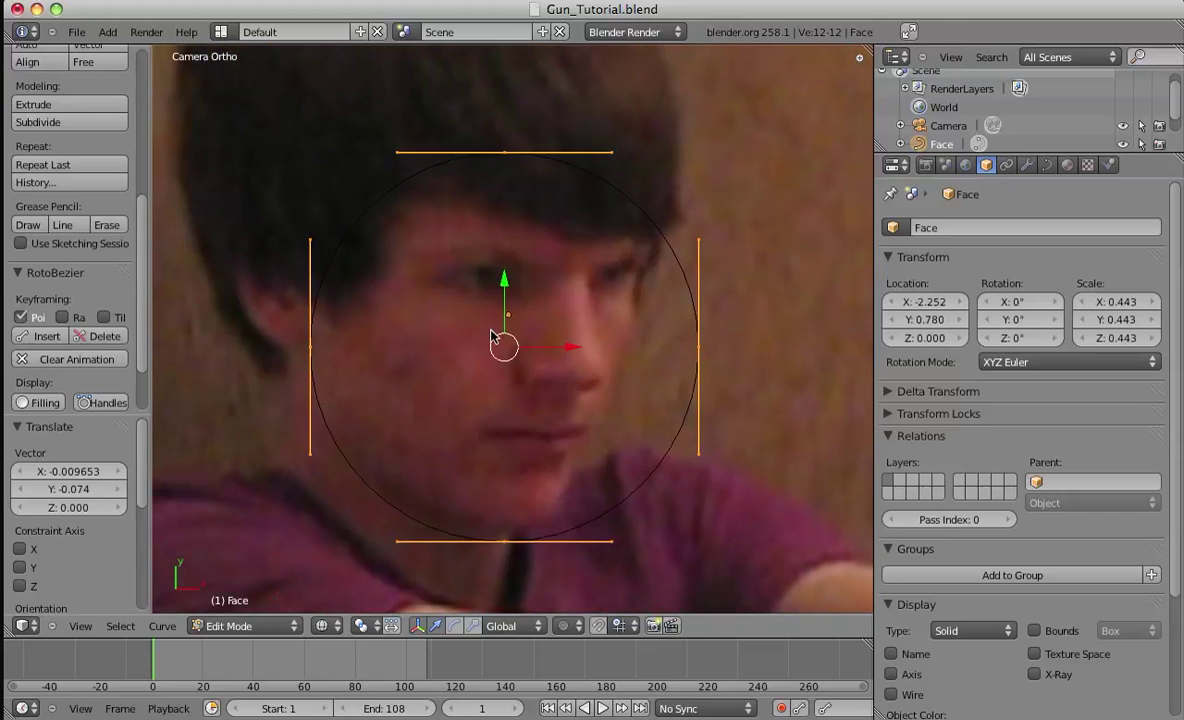
pyautogui.press('Tab')
pyautogui.press('Tab')
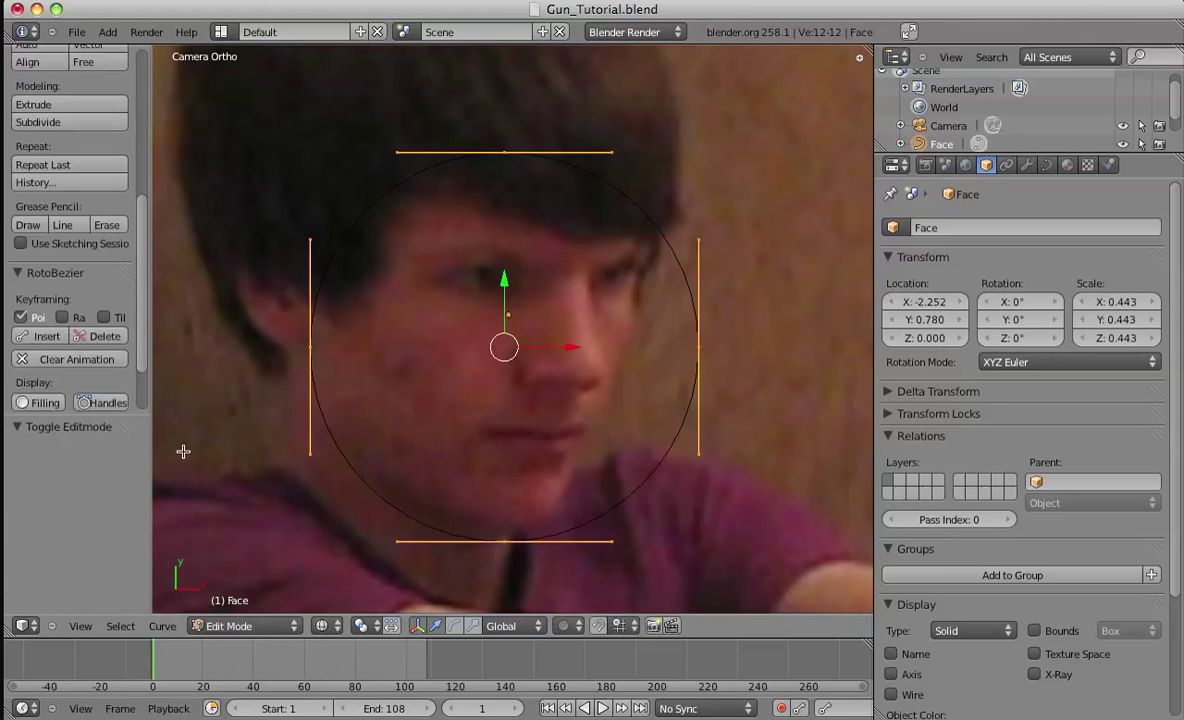
pyautogui.rightClick(678, 360)
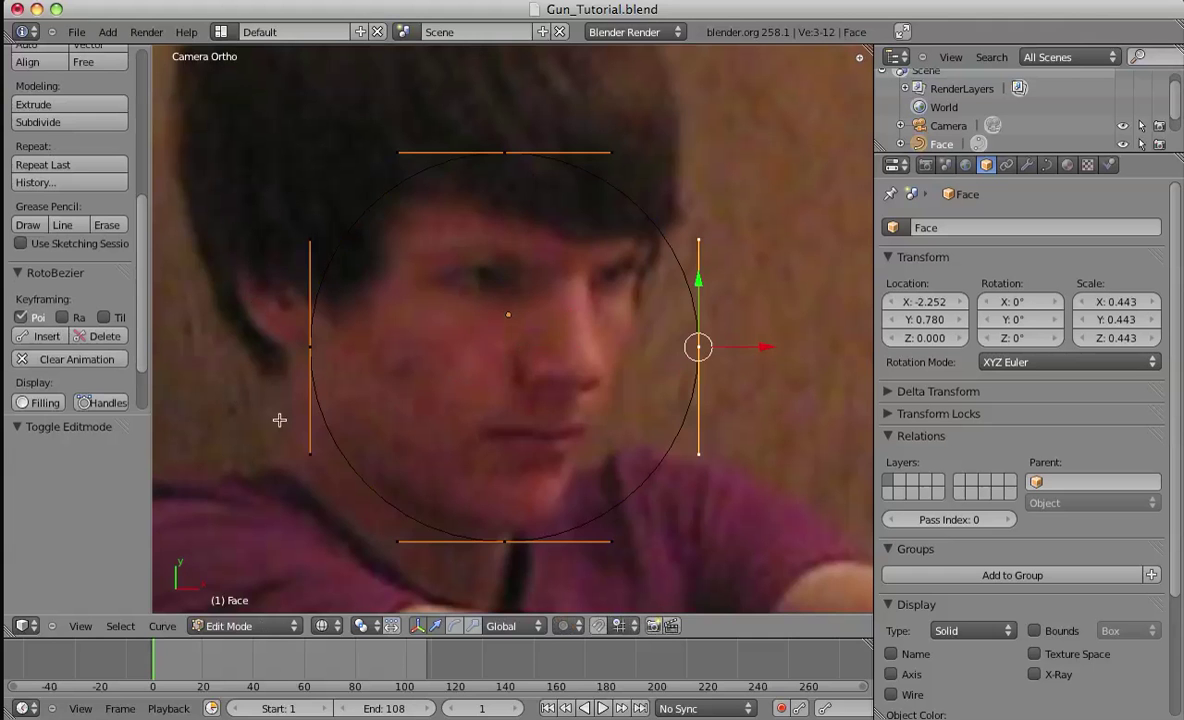
pyautogui.press('g')
pyautogui.click(677, 351)
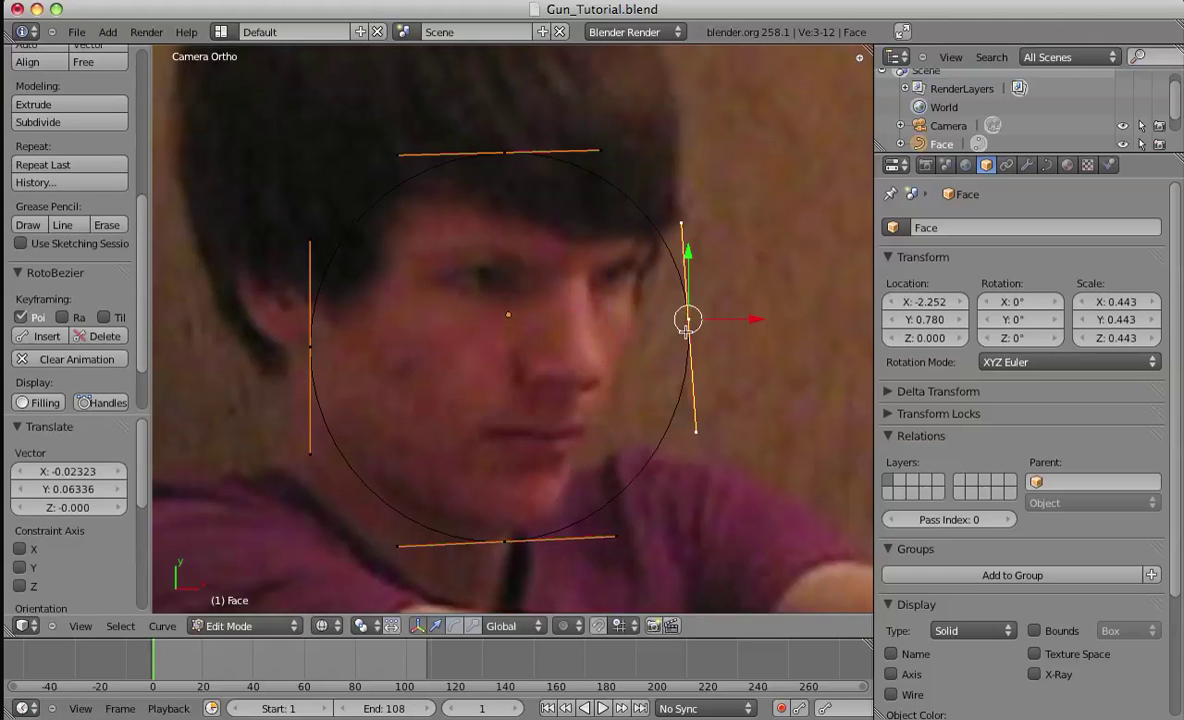
# - Tilt the front point's upper handle along the face profile and move the point to the eye, by about X -0.091, Y 0.116
pyautogui.rightClick(684, 252)
pyautogui.press('g')
pyautogui.click(738, 318)
pyautogui.rightClick(688, 318)
pyautogui.press('g')
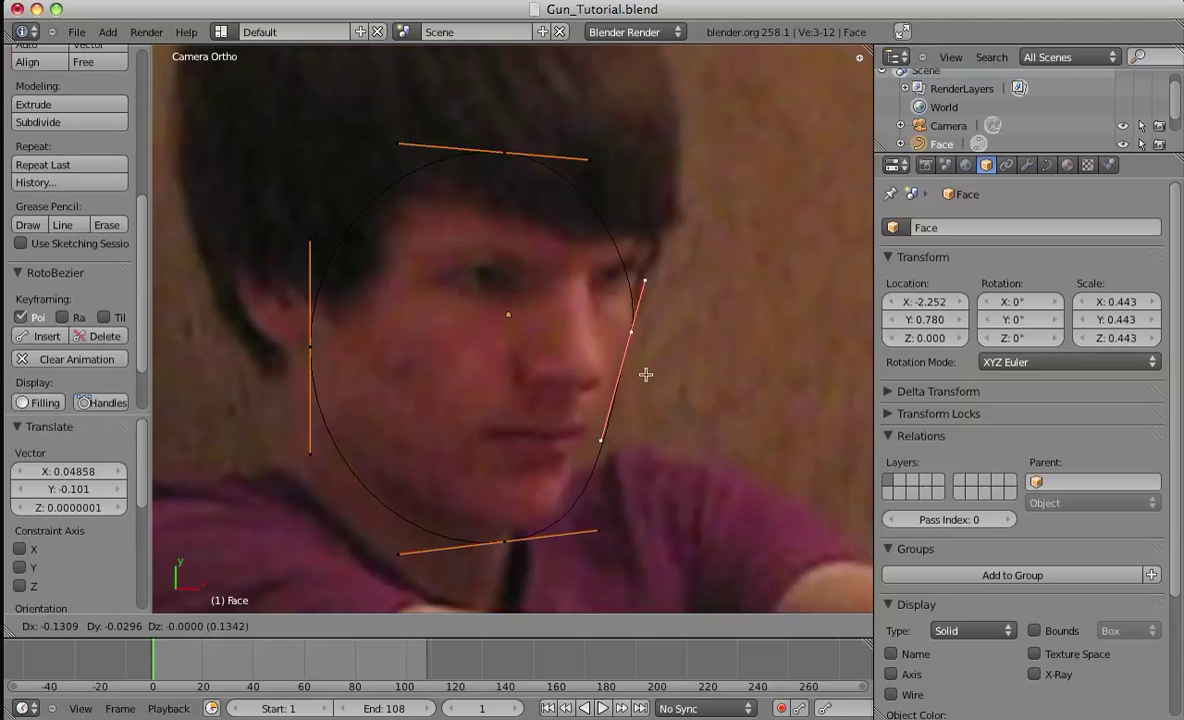
pyautogui.click(663, 309)
# - Angle the bottom point's handle along the jaw and move the point onto the chin, by about X 0.068, Y 0.063
pyautogui.rightClick(616, 527)
pyautogui.press('g')
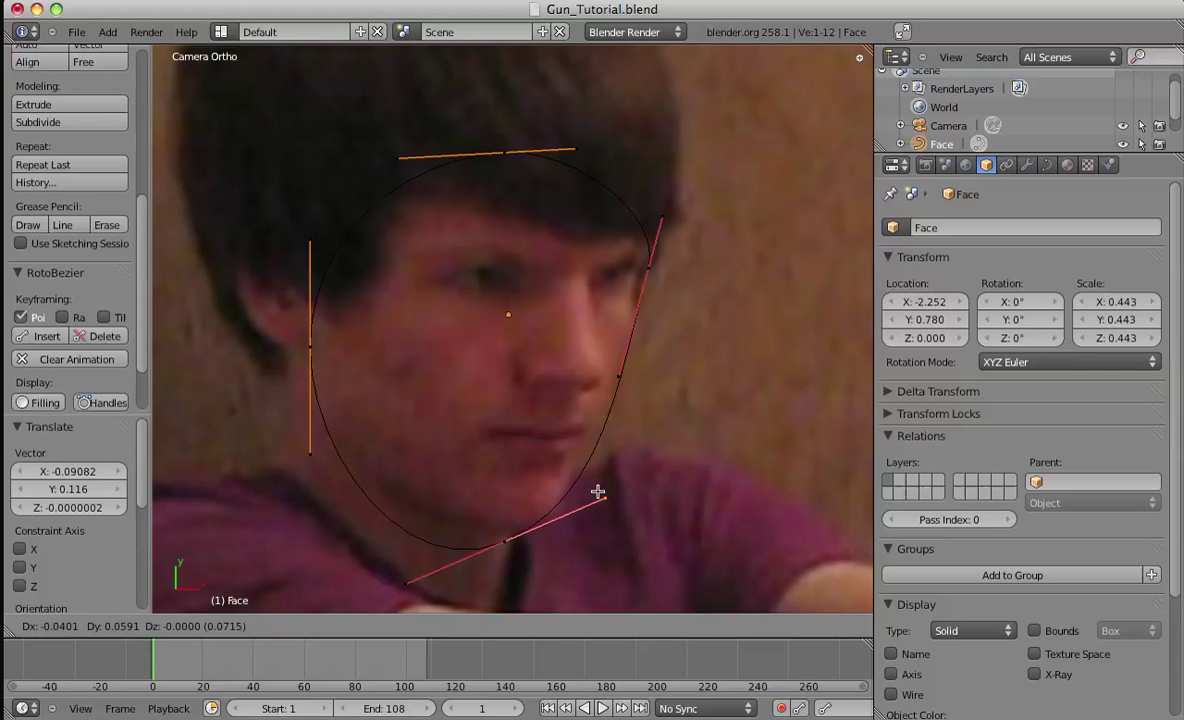
pyautogui.click(591, 484)
pyautogui.rightClick(478, 549)
pyautogui.press('g')
pyautogui.click(507, 521)
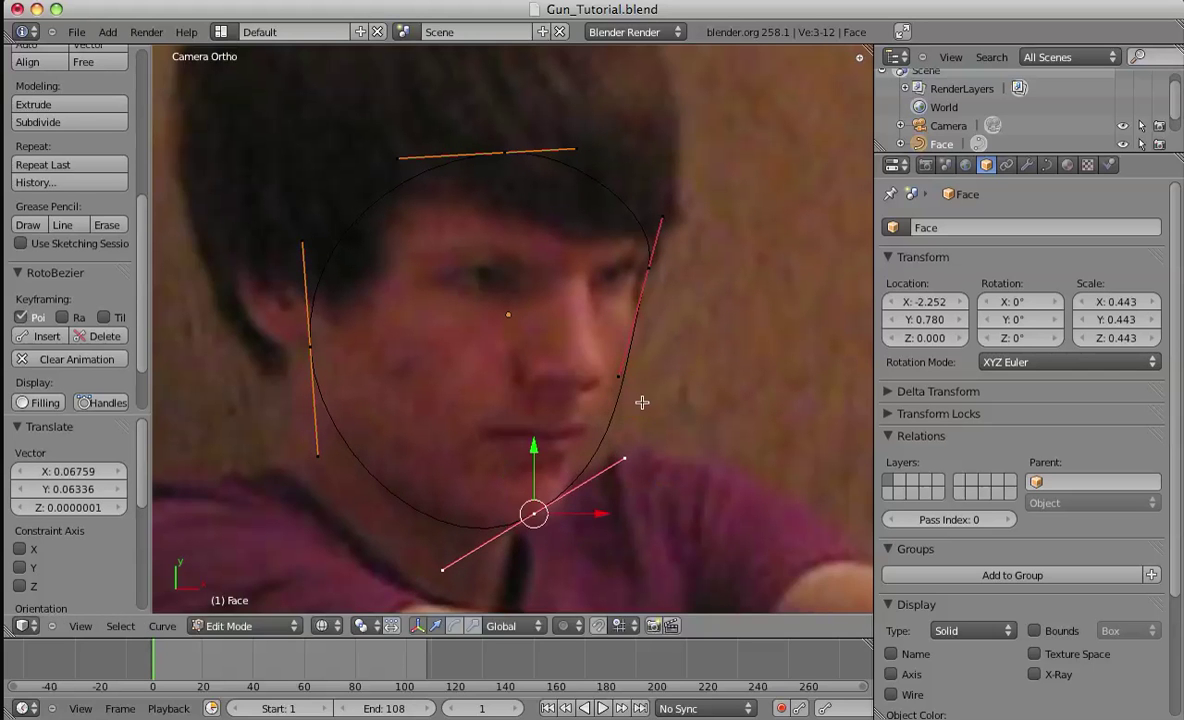
# - Pull the eye point's lower handle in toward the nose and shift the point by about X -0.013, Y -0.034
pyautogui.rightClick(641, 402)
pyautogui.press('g')
pyautogui.click(610, 393)
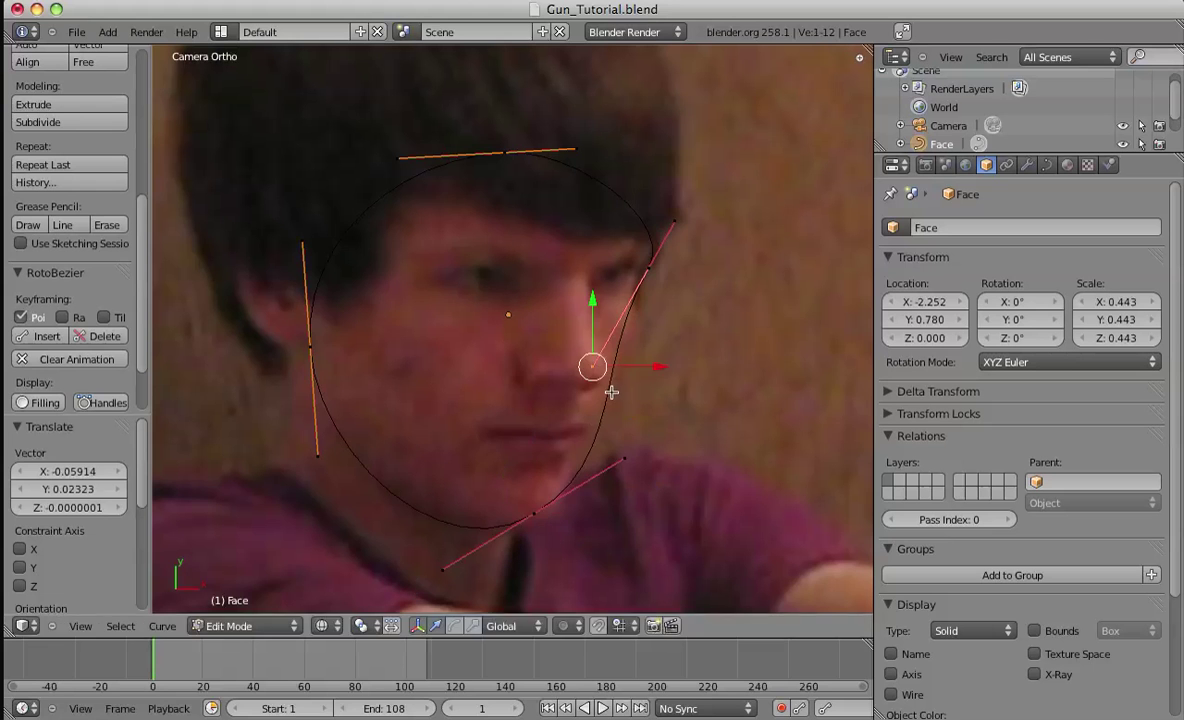
pyautogui.rightClick(641, 282)
pyautogui.press('g')
pyautogui.click(631, 306)
# - Steepen the chin point's upper handle and move the point by about X 0.040, Y 0.038 along the chin edge
pyautogui.rightClick(616, 469)
pyautogui.press('g')
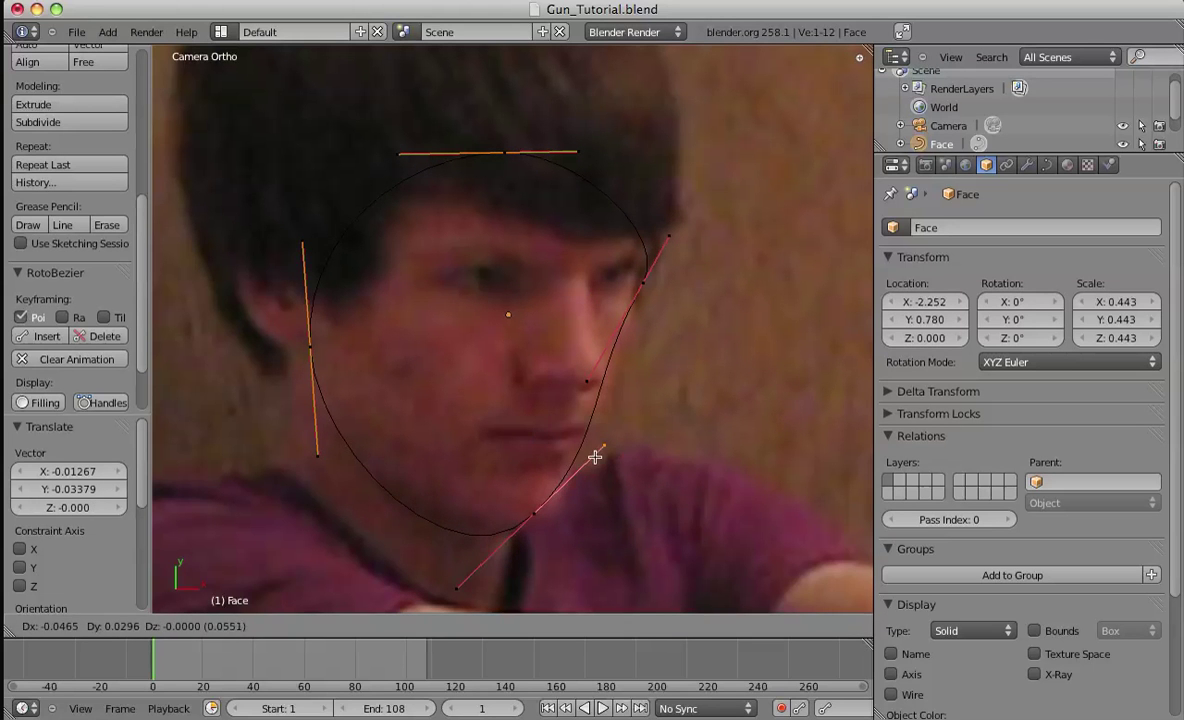
pyautogui.click(595, 457)
pyautogui.rightClick(521, 525)
pyautogui.press('g')
pyautogui.click(539, 507)
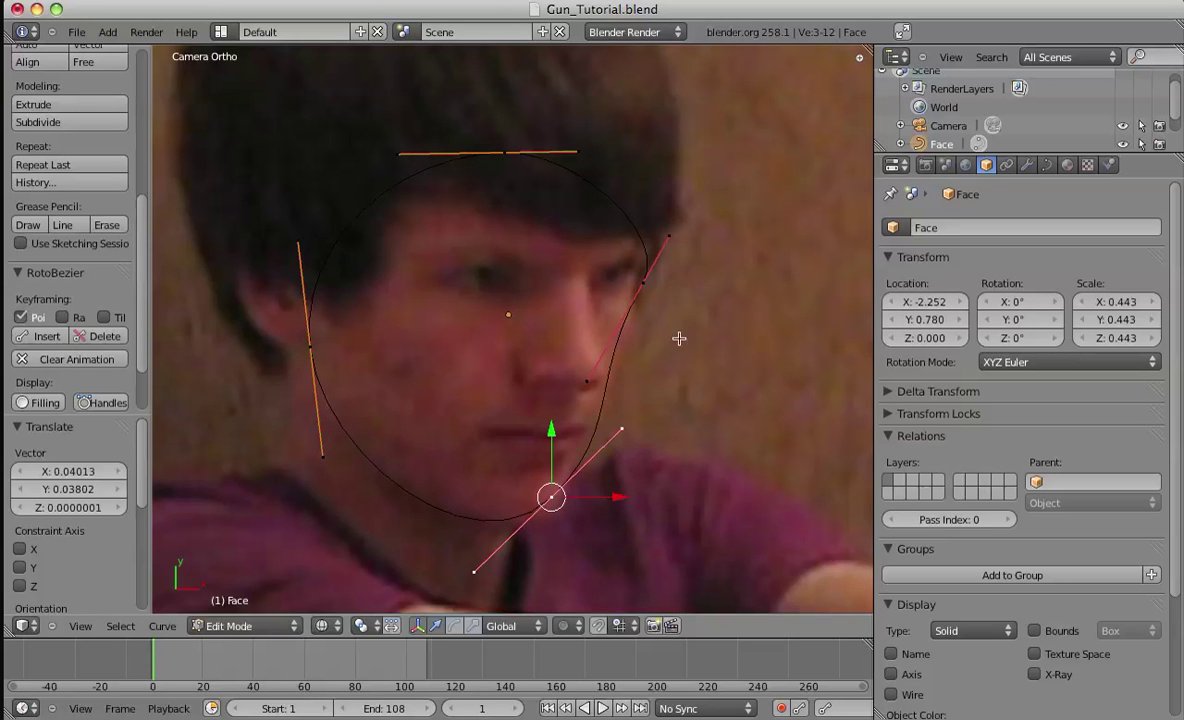
# - Move the eye point slightly up and outward, by about X 0.013, Y 0.026, to match the face edge
pyautogui.scroll(-5, 705, 328)
pyautogui.scroll(2, 681, 381)
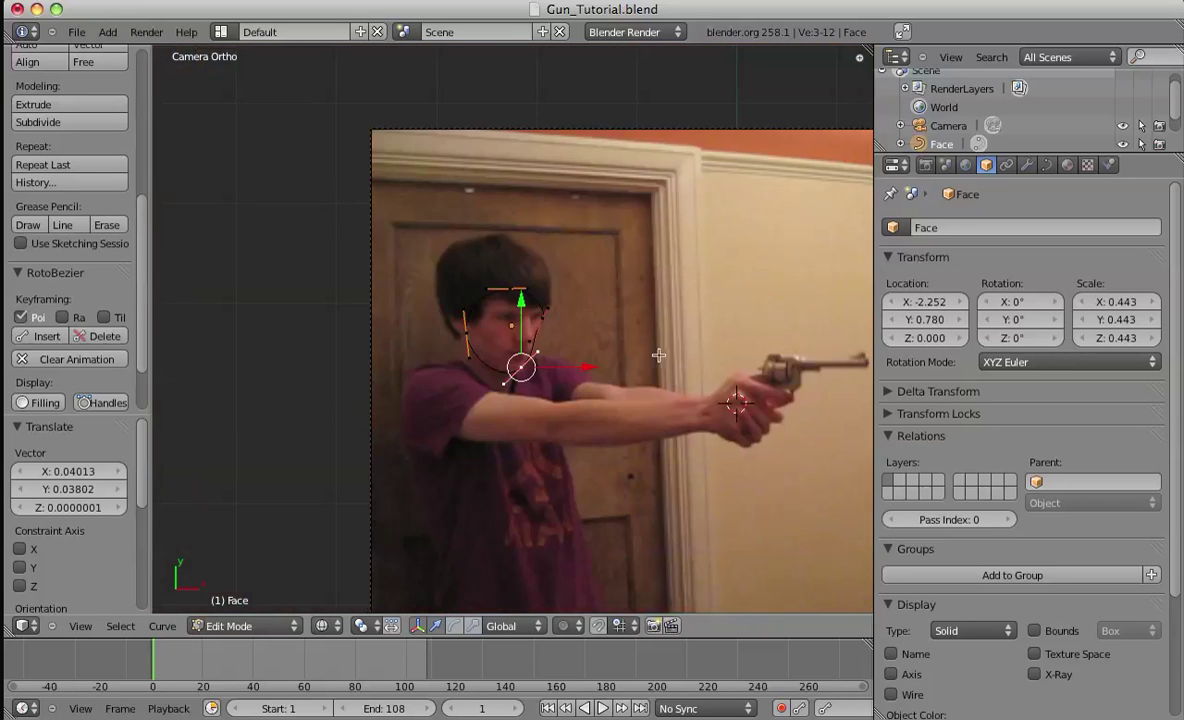
pyautogui.scroll(4, 620, 340)
pyautogui.scroll(3, 698, 373)
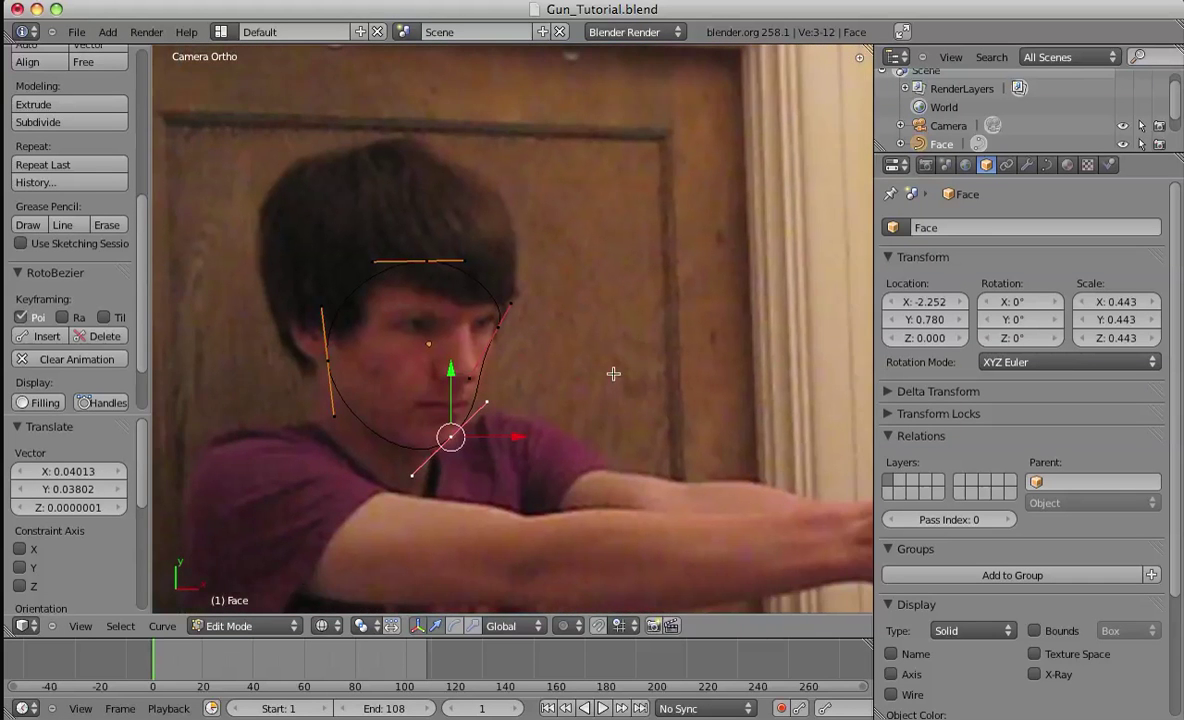
pyautogui.rightClick(533, 298)
pyautogui.press('g')
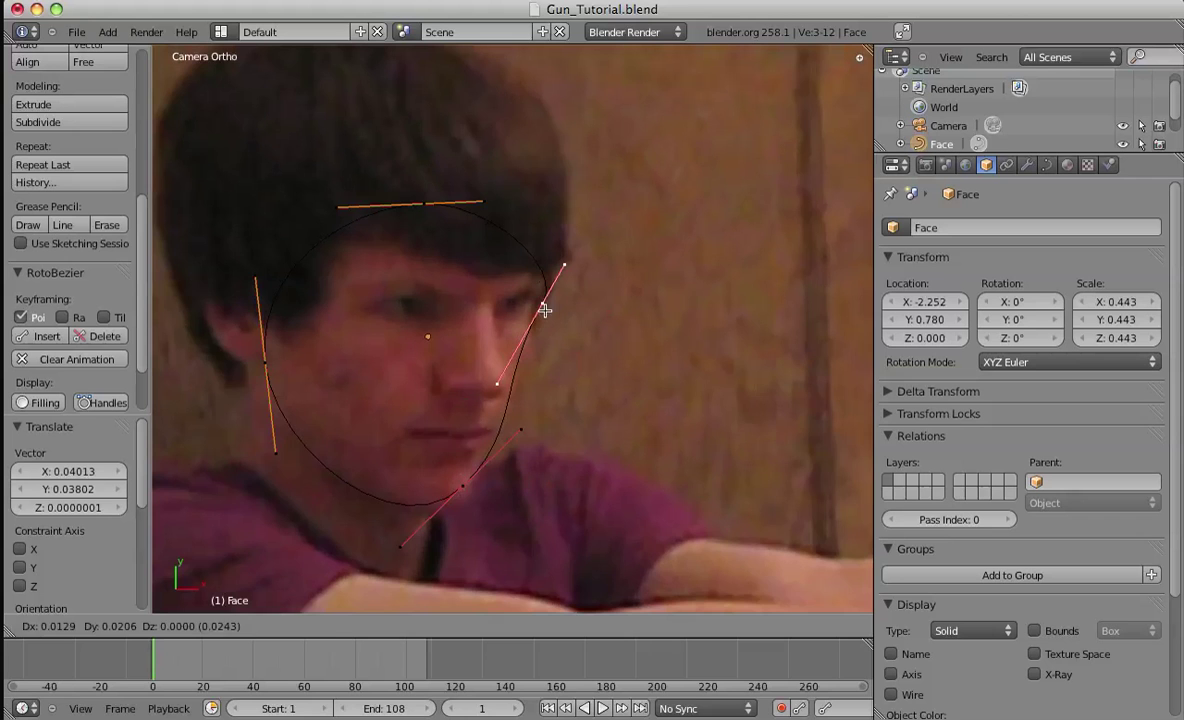
pyautogui.click(545, 311)
# - Move the chin point back down along the jaw by about X -0.023, Y -0.037
pyautogui.keyDown('shift'); pyautogui.moveTo(548, 348); pyautogui.dragTo(572, 325, button='middle'); pyautogui.keyUp('shift')
pyautogui.scroll(2, 571, 325)
pyautogui.rightClick(478, 518)
pyautogui.press('g')
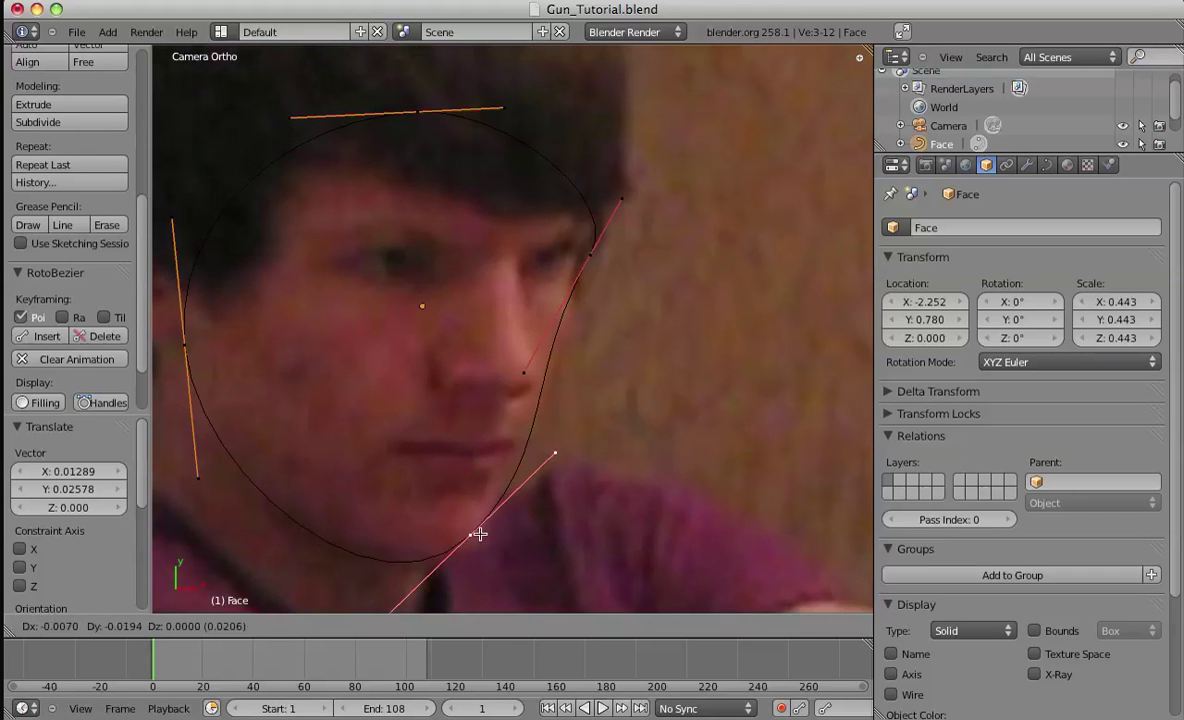
pyautogui.click(470, 537)
# - Fine-tune the eye point's lower handle near the nose and the chin point's upper handle to follow the profile
pyautogui.keyDown('shift'); pyautogui.moveTo(598, 463); pyautogui.dragTo(660, 422, button='middle'); pyautogui.keyUp('shift')
pyautogui.rightClick(585, 335)
pyautogui.press('g')
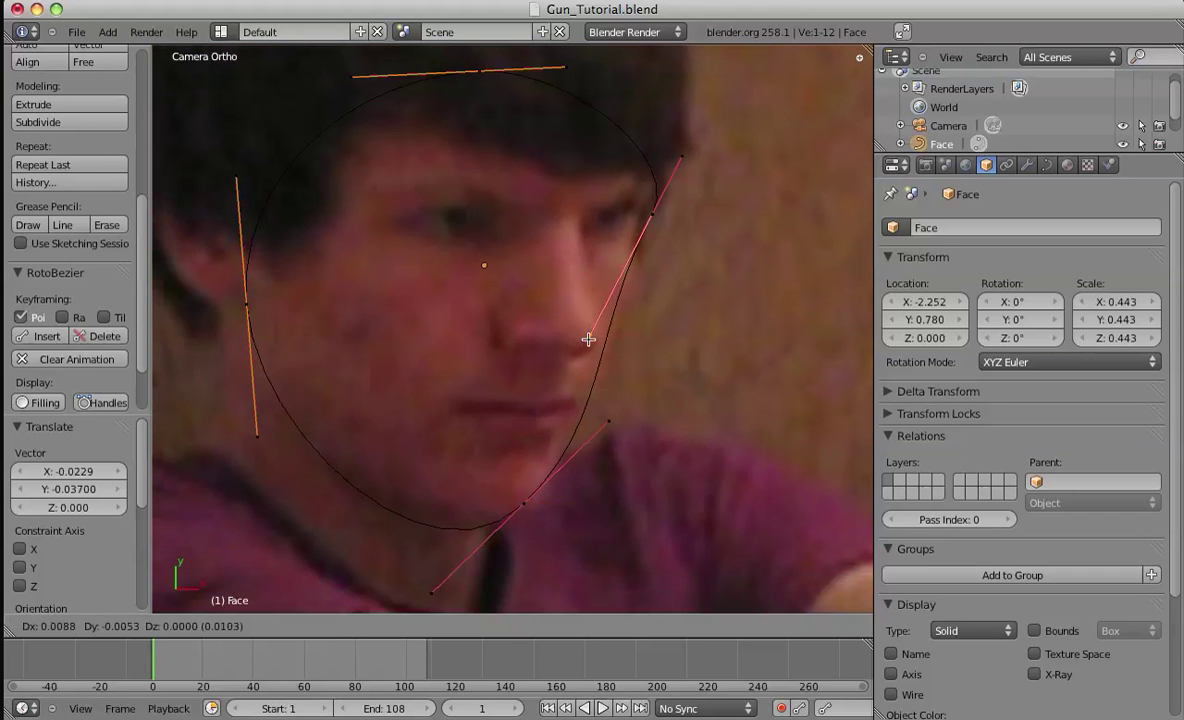
pyautogui.click(591, 338)
pyautogui.rightClick(609, 430)
pyautogui.press('g')
pyautogui.click(609, 433)
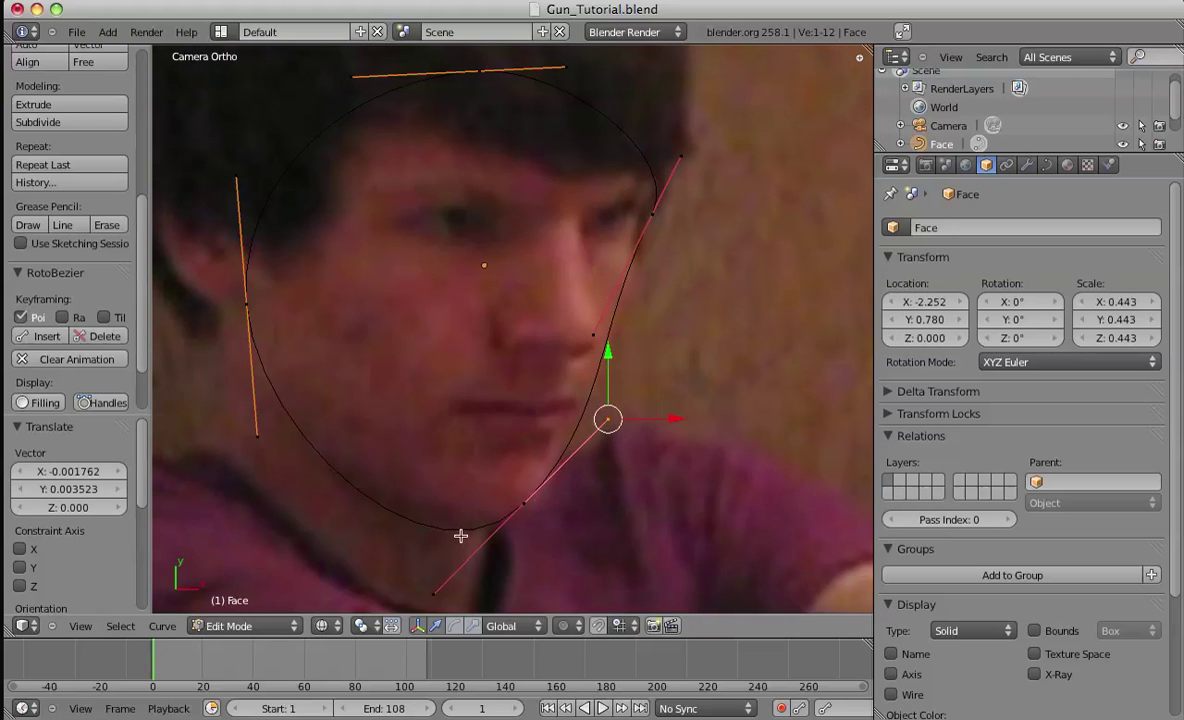
# - Move the chin point by about X 0.018, Y 0.019 and pull its upper handle in by about X -0.028, Y 0.014
pyautogui.rightClick(524, 508)
pyautogui.press('g')
pyautogui.click(534, 497)
pyautogui.rightClick(626, 441)
pyautogui.press('g')
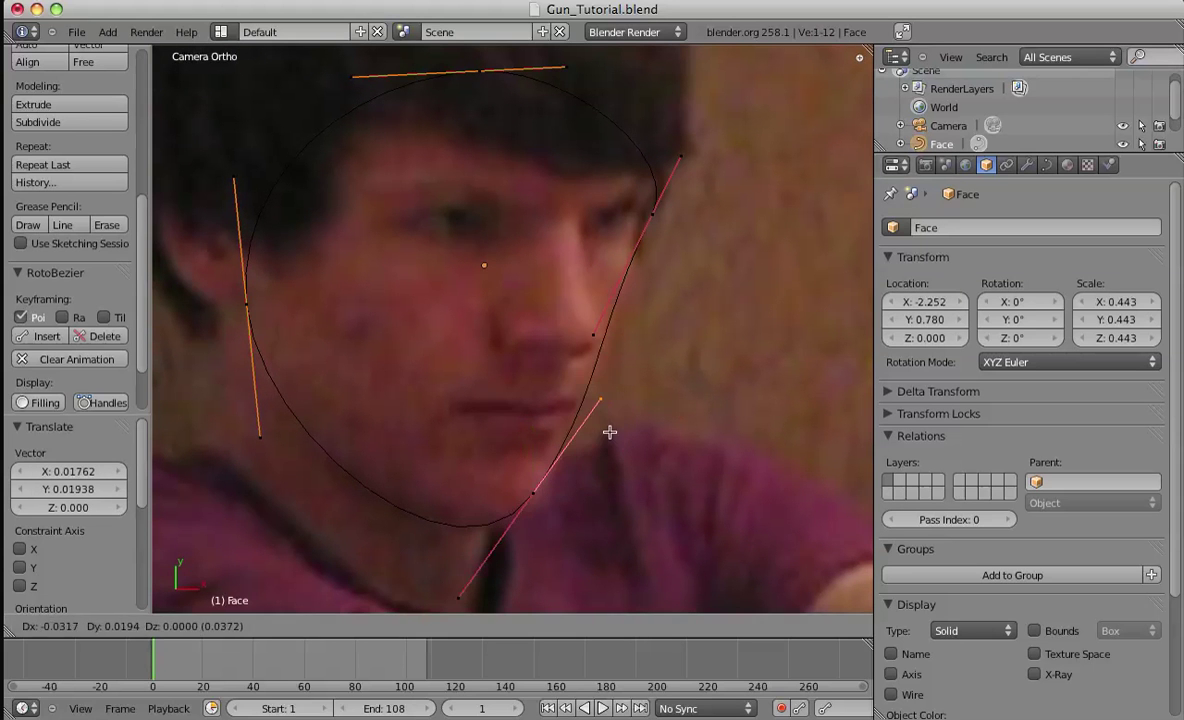
pyautogui.click(611, 435)
# - Move the curve's rear point onto the back of the cheek and its top point down to the temple hairline
pyautogui.rightClick(283, 377)
pyautogui.press('g')
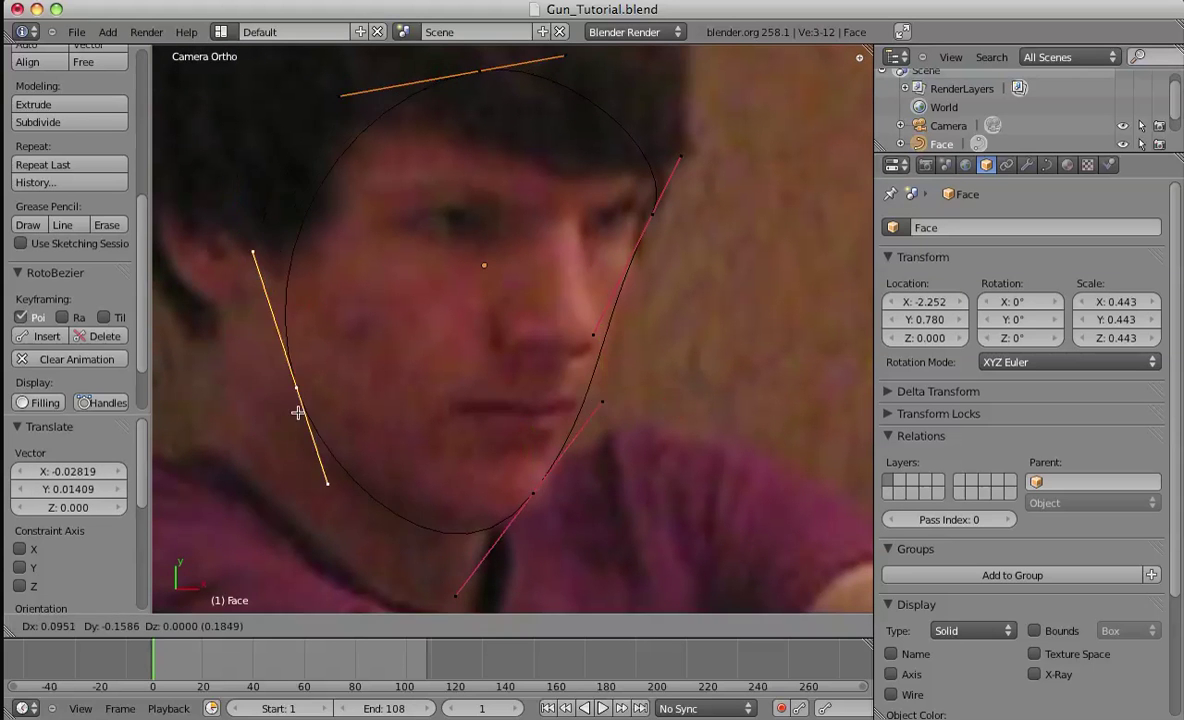
pyautogui.click(280, 385)
pyautogui.rightClick(473, 98)
pyautogui.press('g')
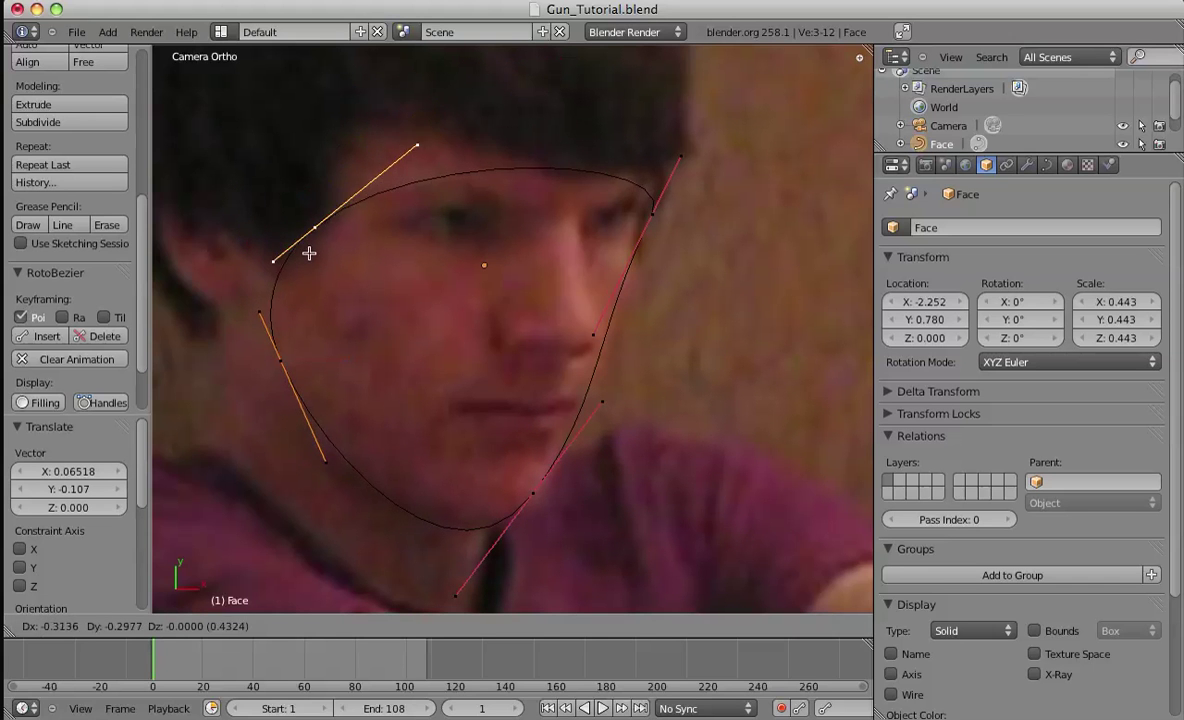
pyautogui.click(318, 242)
# - Nudge the chin point's lower handle slightly upward to refine the jaw curve, and return to Object Mode
pyautogui.scroll(-2, 499, 346)
pyautogui.keyDown('shift'); pyautogui.moveTo(499, 346); pyautogui.dragTo(502, 312, button='middle'); pyautogui.keyUp('shift')
pyautogui.rightClick(451, 472)
pyautogui.press('g')
pyautogui.click(449, 455)
pyautogui.press('Tab')
pyautogui.scroll(-1, 573, 425)
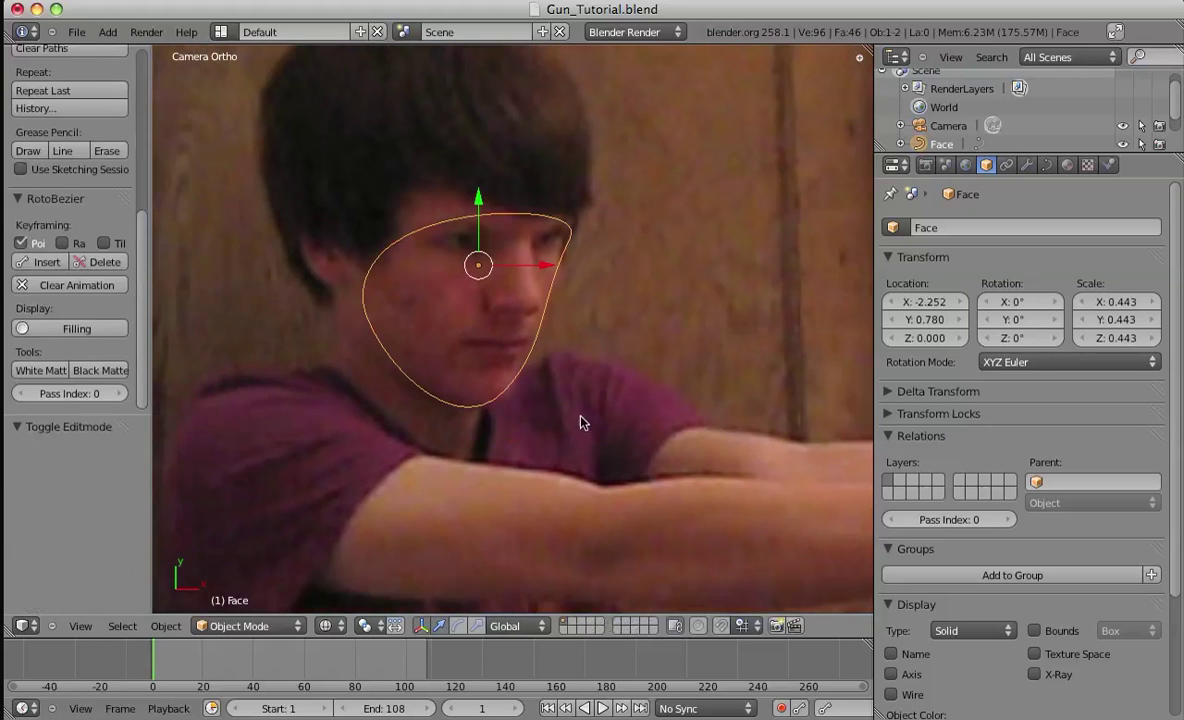
# - Select all of the Face curve's points in Edit Mode and insert a RotoBezier point keyframe at frame 1
pyautogui.keyDown('shift'); pyautogui.moveTo(582, 418); pyautogui.dragTo(561, 460, button='middle'); pyautogui.keyUp('shift')
pyautogui.press('Tab')
pyautogui.press('a')
pyautogui.press('a')
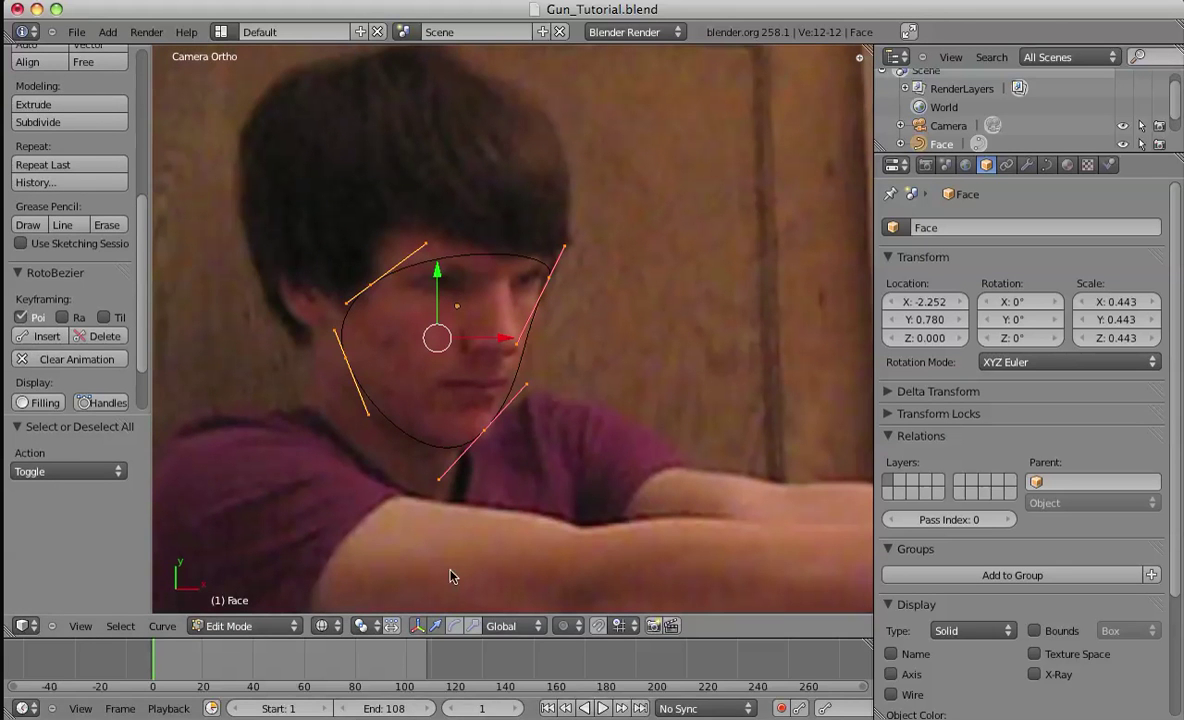
pyautogui.click(47, 336)
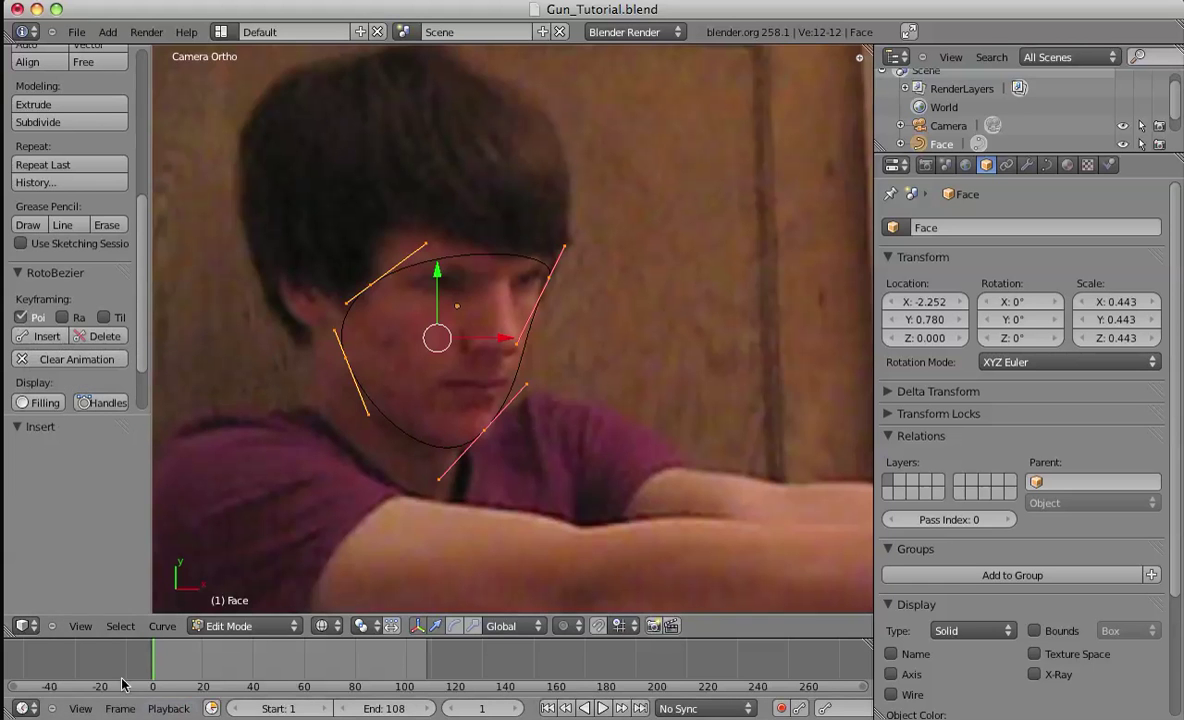
# - Go to the last frame, 108, and move all of the Face curve's points onto the man's face
pyautogui.press('Tab')
pyautogui.click(190, 672)
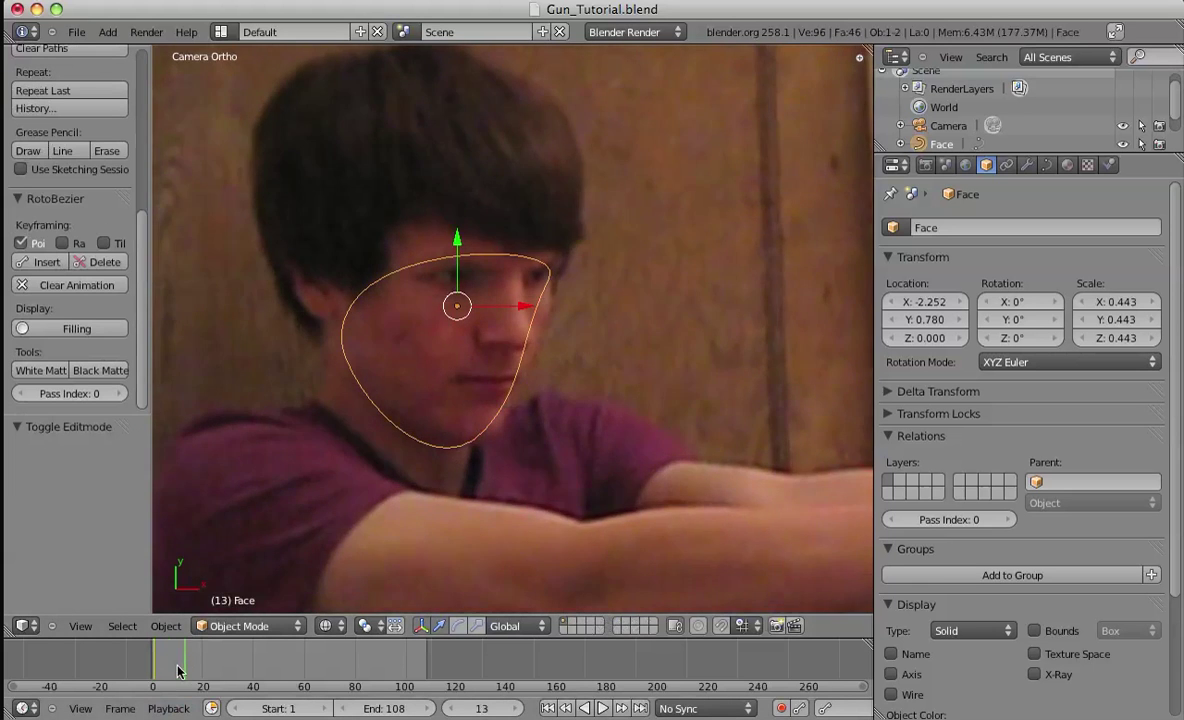
pyautogui.click(641, 708)
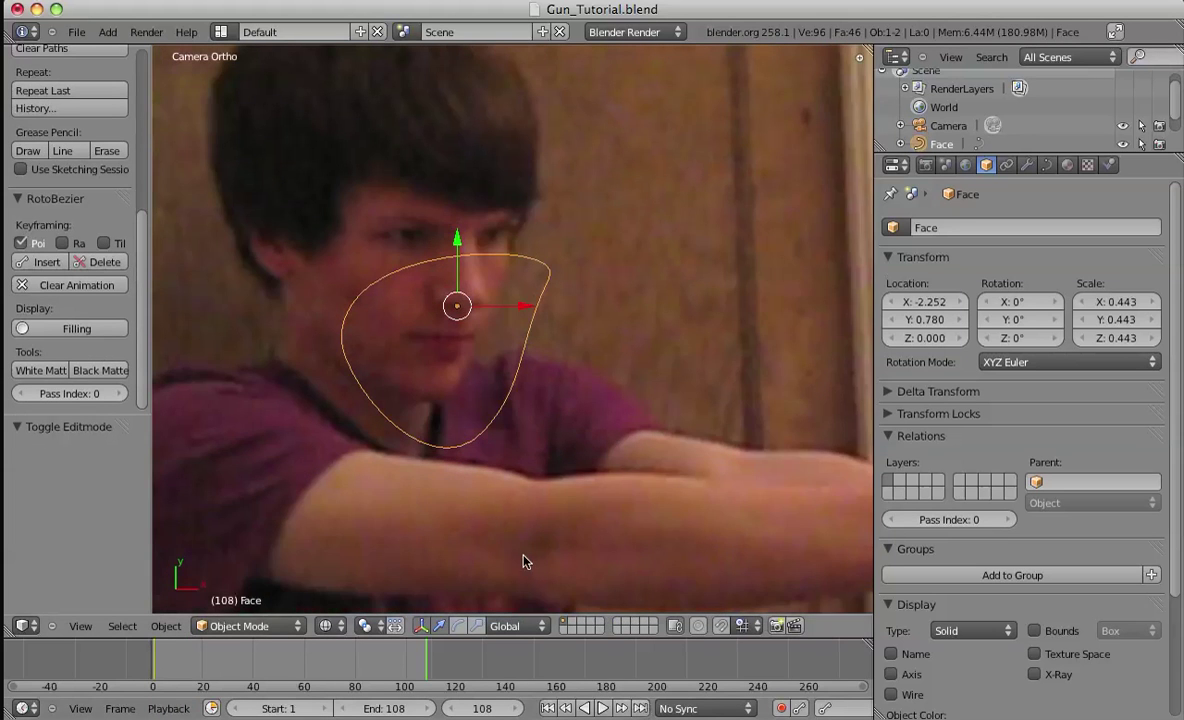
pyautogui.keyDown('shift'); pyautogui.moveTo(544, 380); pyautogui.dragTo(592, 397, button='middle'); pyautogui.keyUp('shift')
pyautogui.press('Tab')
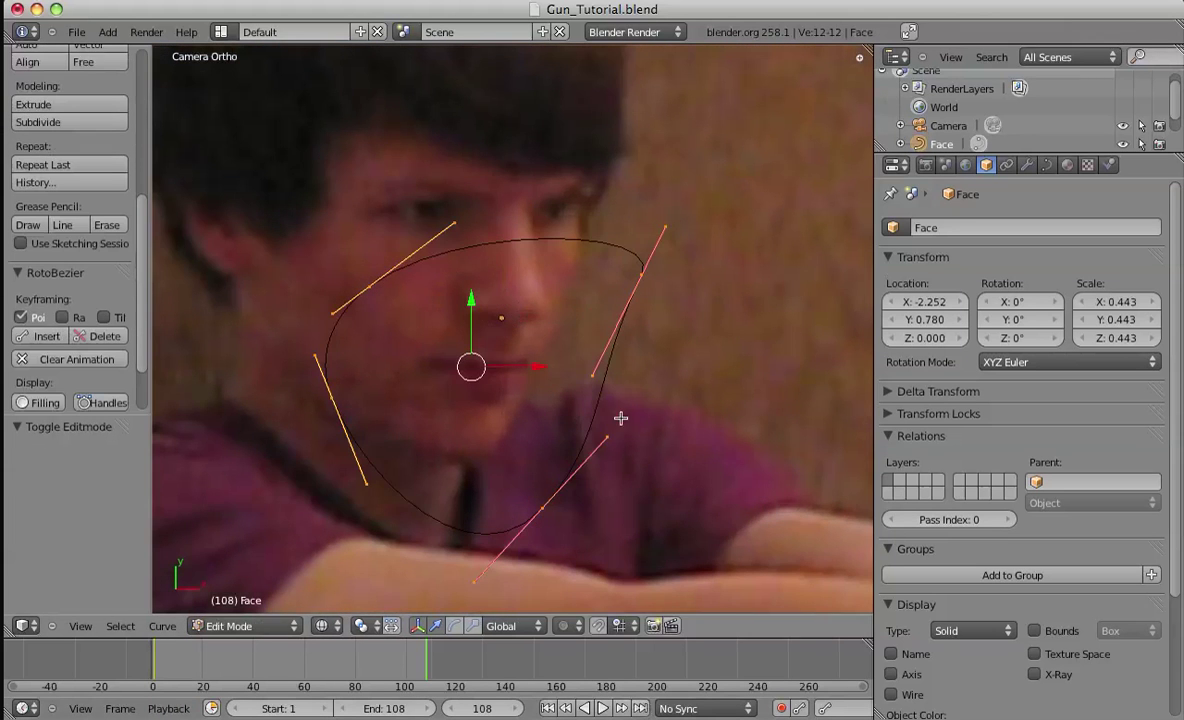
pyautogui.press('a')
pyautogui.press('g')
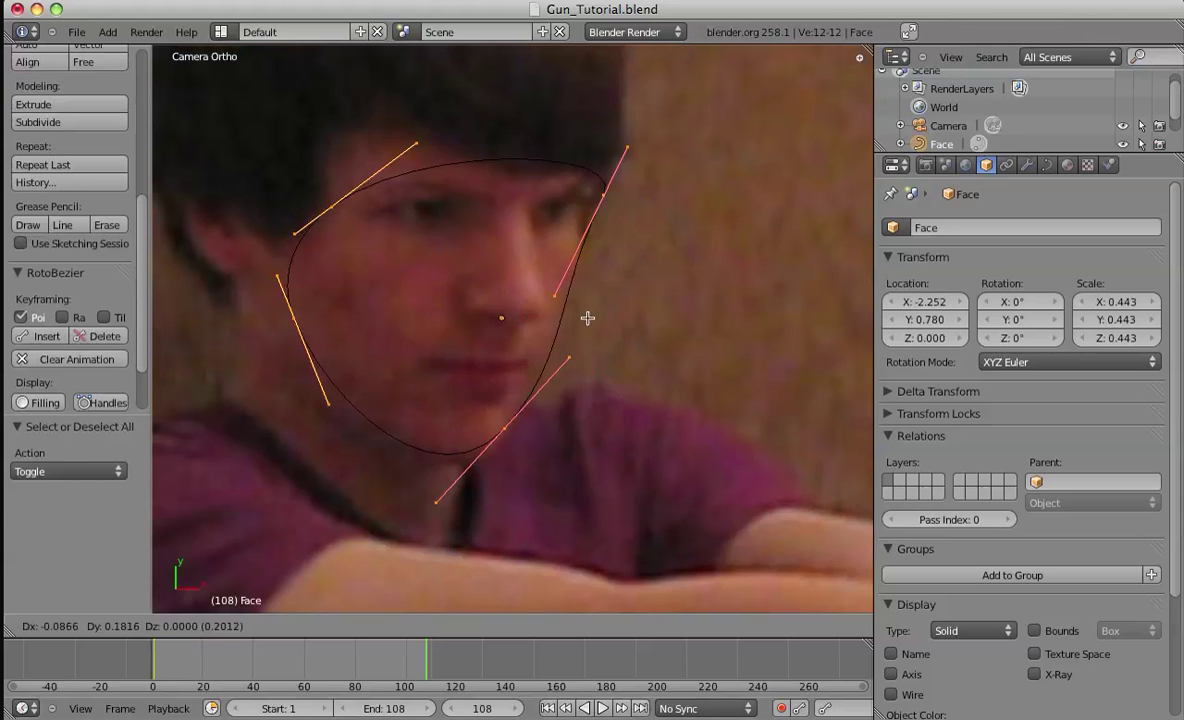
pyautogui.click(592, 301)
pyautogui.press('g')
pyautogui.click(570, 326)
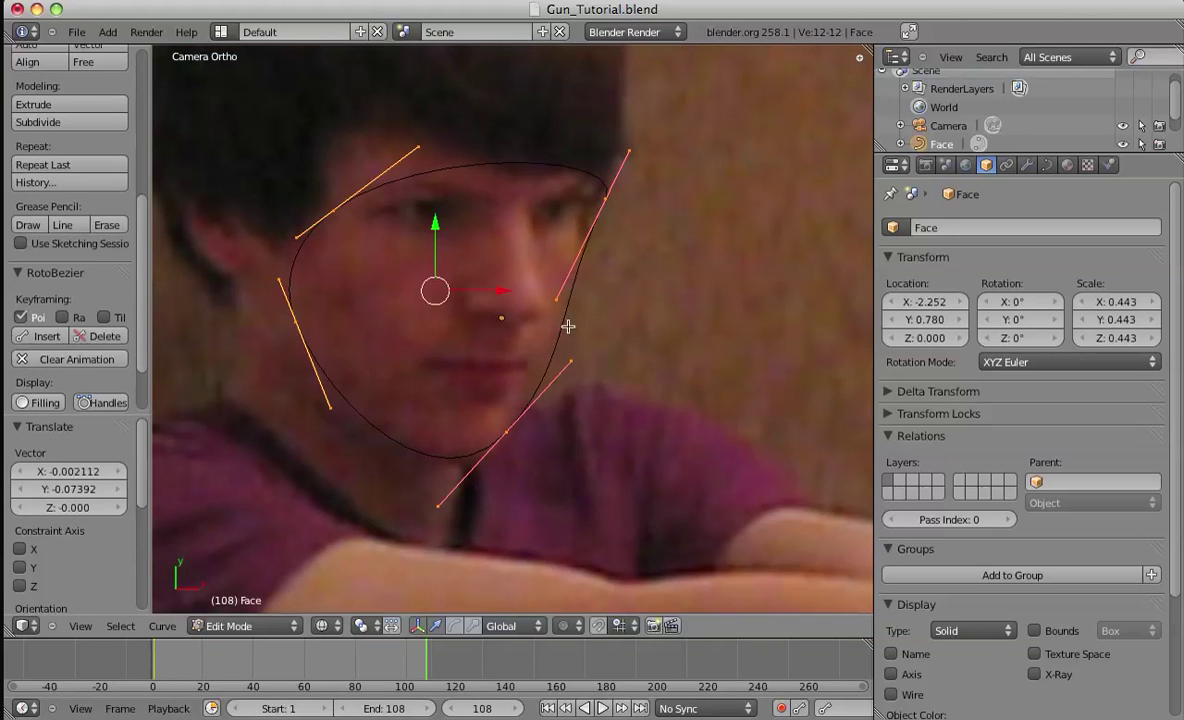
# - Move the chin point slightly up and inward, and shift the outer brow point by about X -0.019, Y 0.002
pyautogui.press('g')
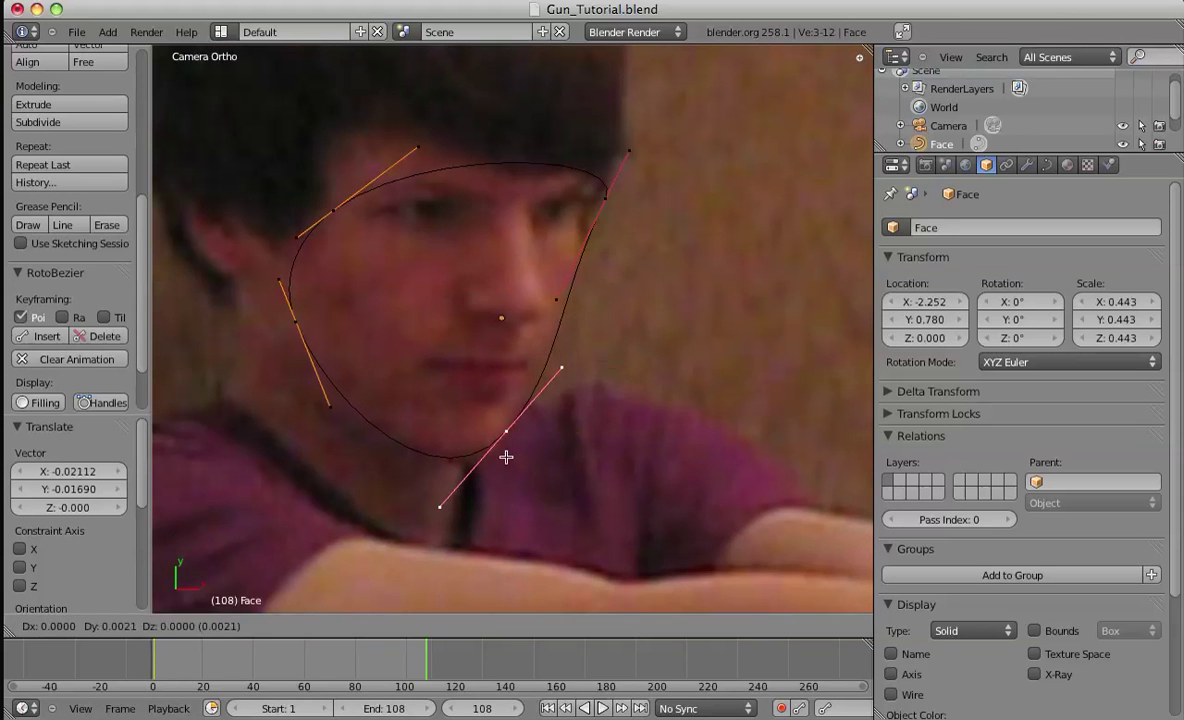
pyautogui.click(500, 452)
pyautogui.rightClick(607, 203)
pyautogui.press('g')
pyautogui.click(601, 212)
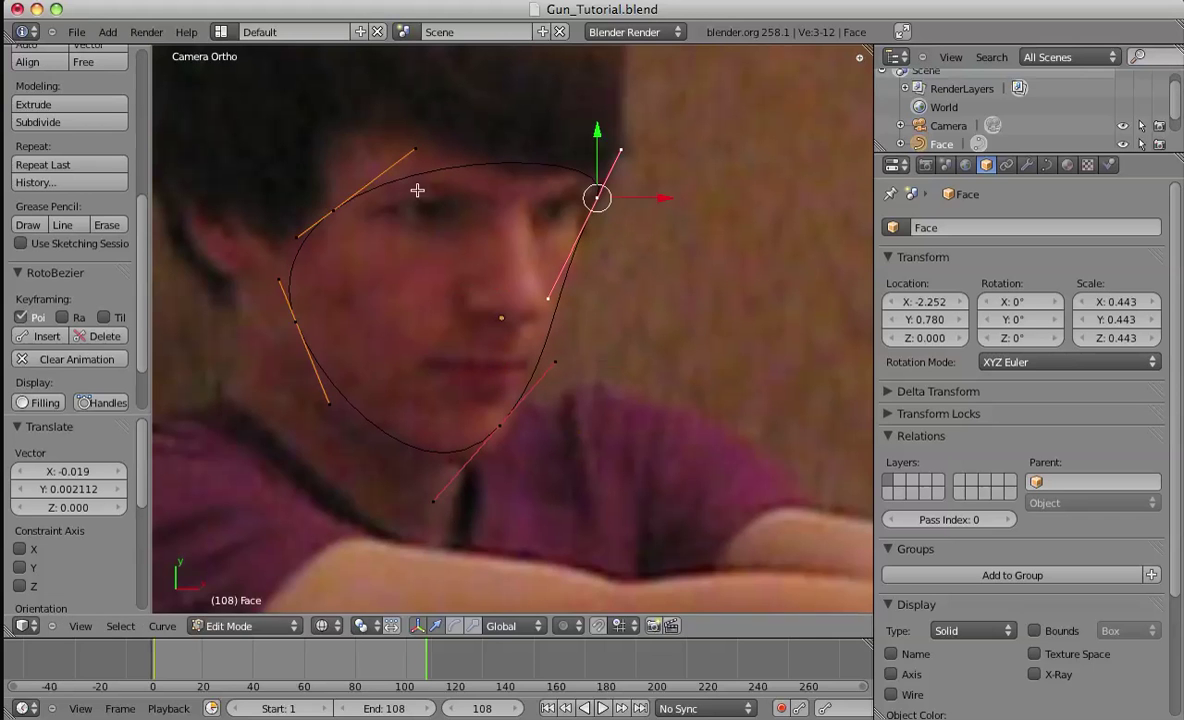
# - Move the temple point by about X -0.027, Y 0.011 and shift the rear cheek point back toward the ear
pyautogui.rightClick(345, 203)
pyautogui.press('g')
pyautogui.click(341, 200)
pyautogui.rightClick(296, 318)
pyautogui.press('g')
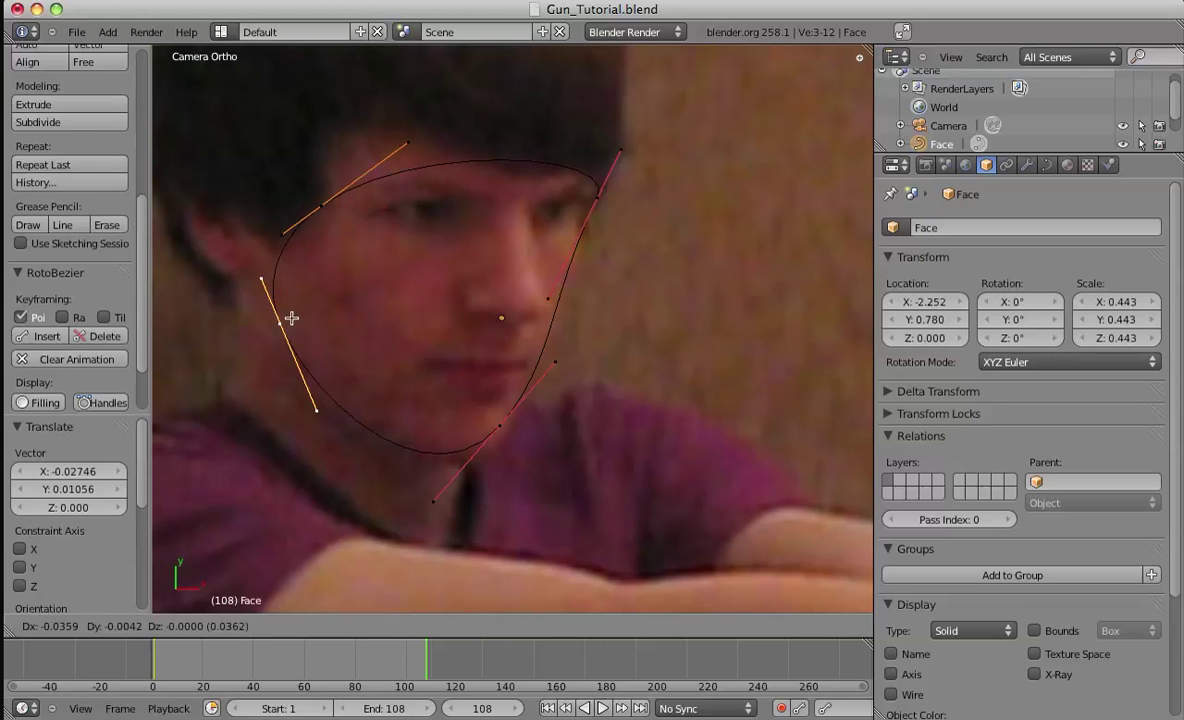
pyautogui.click(303, 323)
# - Select all of the Face curve's points and insert a RotoBezier point keyframe at frame 108
pyautogui.press('a')
pyautogui.press('a')
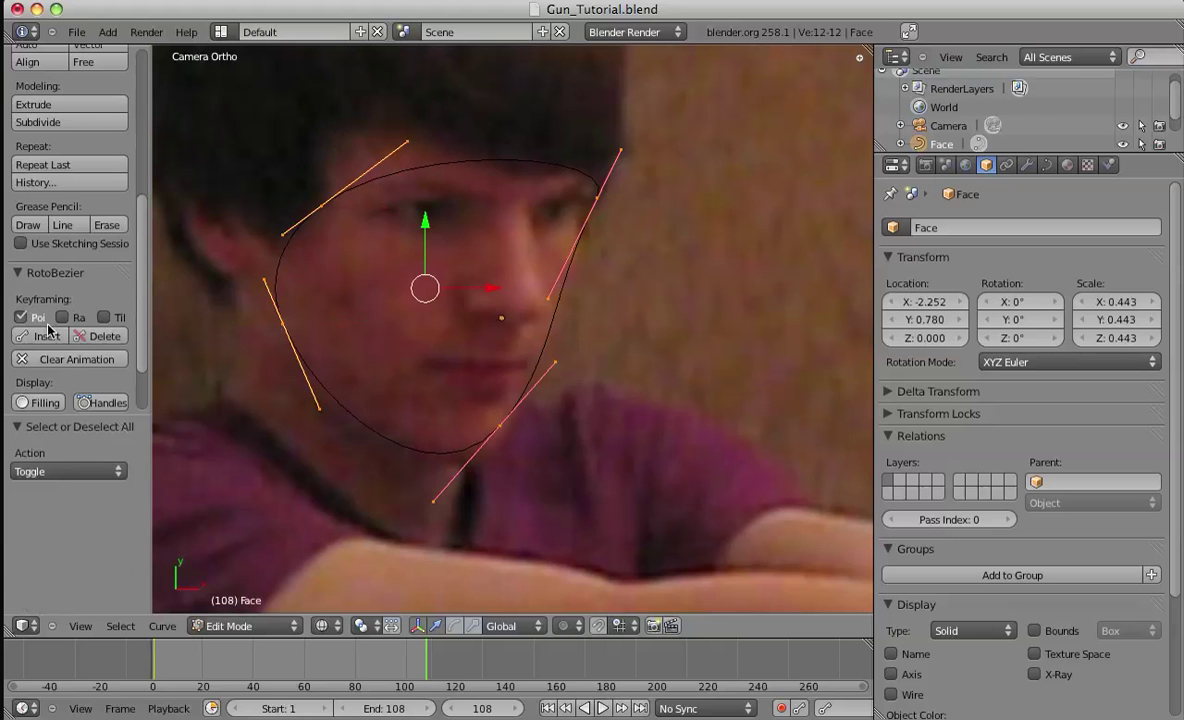
pyautogui.click(47, 336)
# - Go to frame 20 and examine the Face curve's fit on the face and the gun's position in the full shot
pyautogui.moveTo(380, 661); pyautogui.dragTo(202, 661)
pyautogui.scroll(-1, 625, 430)
pyautogui.keyDown('shift'); pyautogui.moveTo(641, 417); pyautogui.dragTo(548, 361, button='middle'); pyautogui.keyUp('shift')
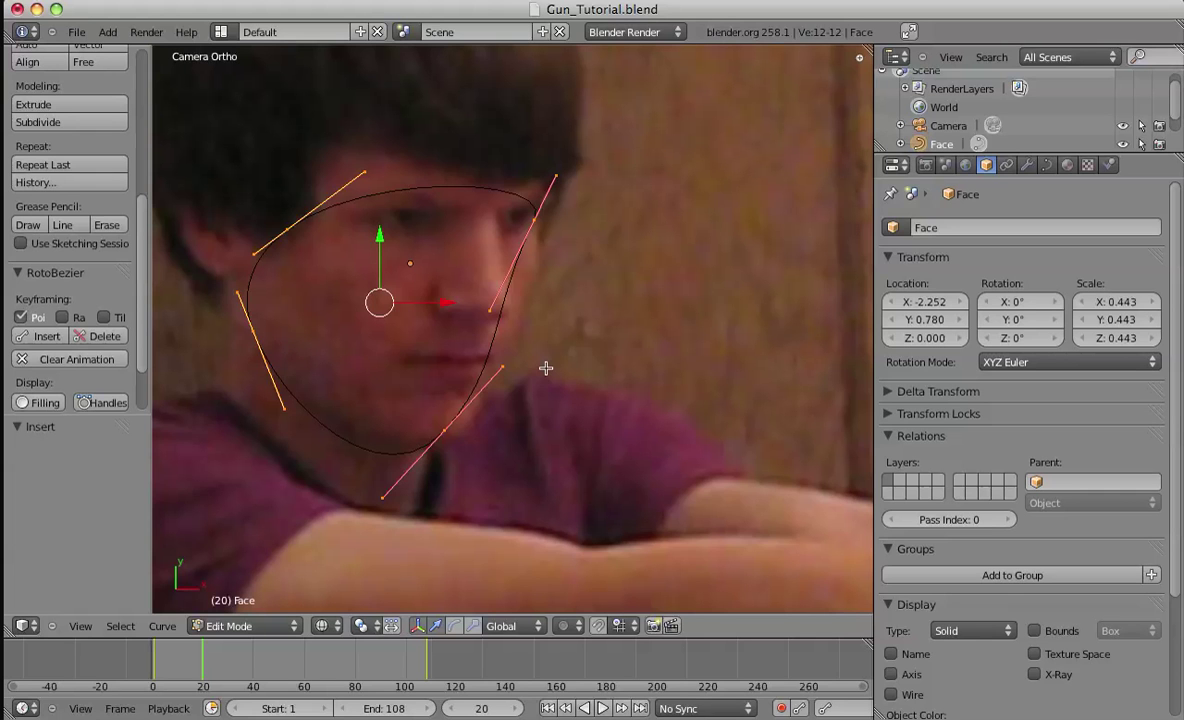
pyautogui.scroll(-5, 536, 428)
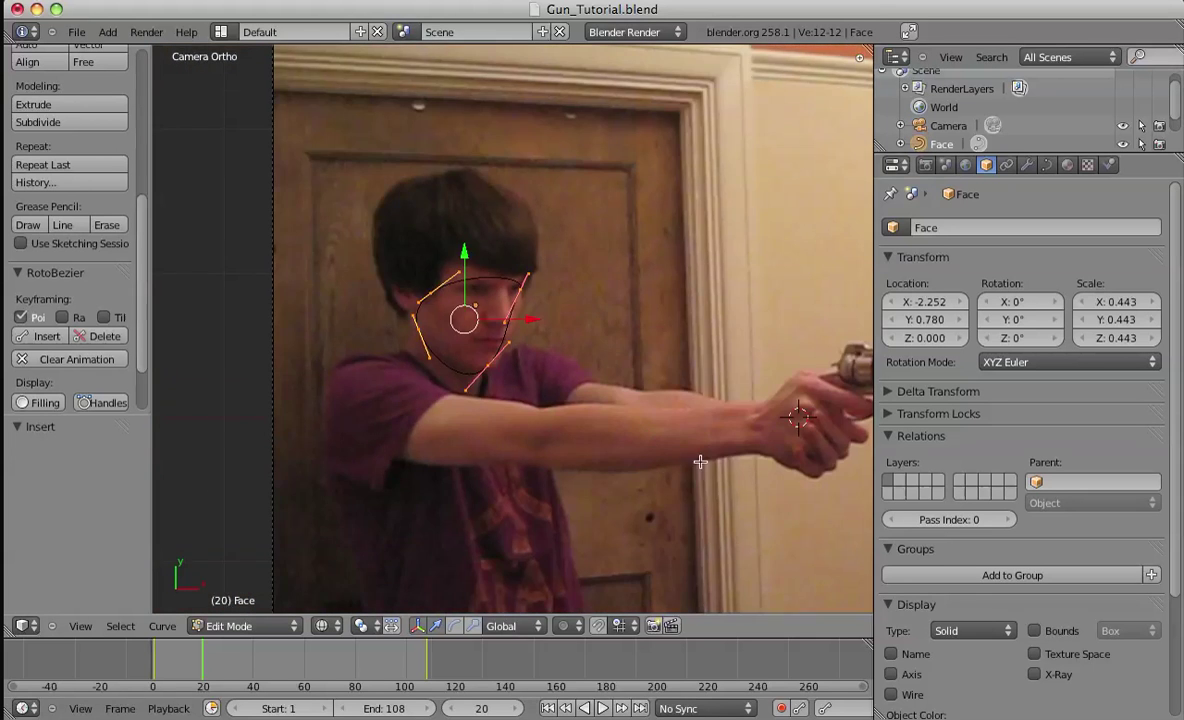
pyautogui.scroll(-3, 700, 462)
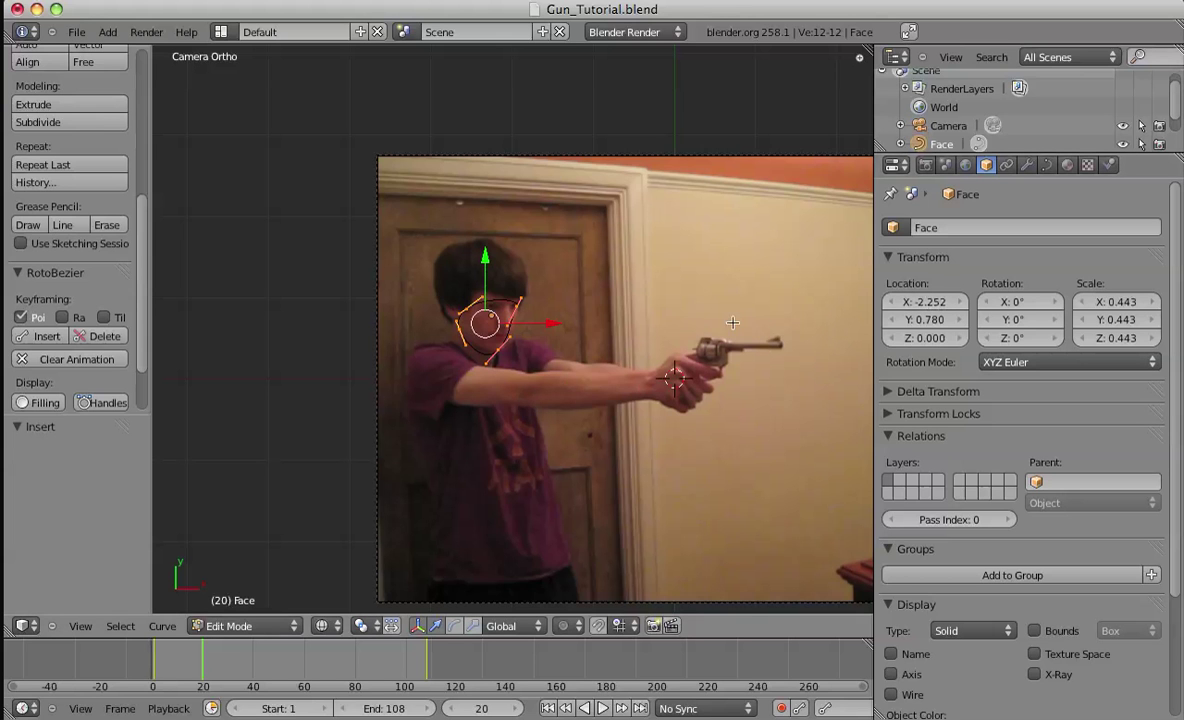
pyautogui.scroll(4, 561, 346)
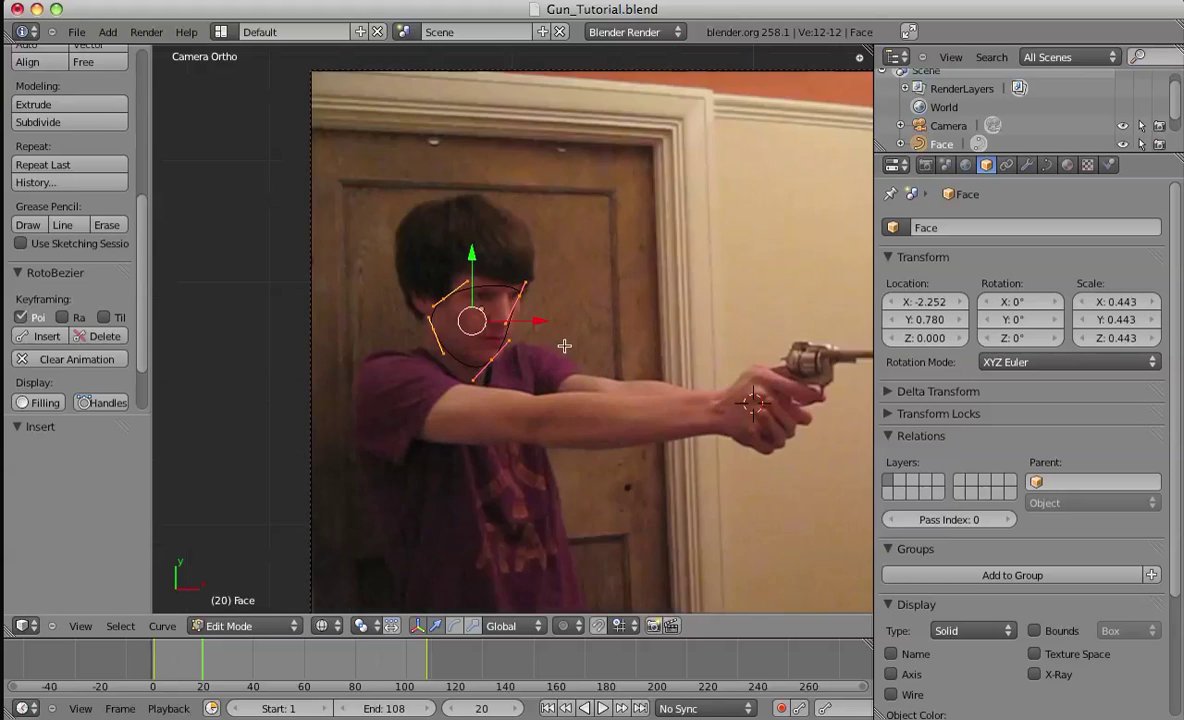
pyautogui.moveTo(437, 336); pyautogui.dragTo(439, 338, button='middle')
pyautogui.scroll(5, 439, 338)
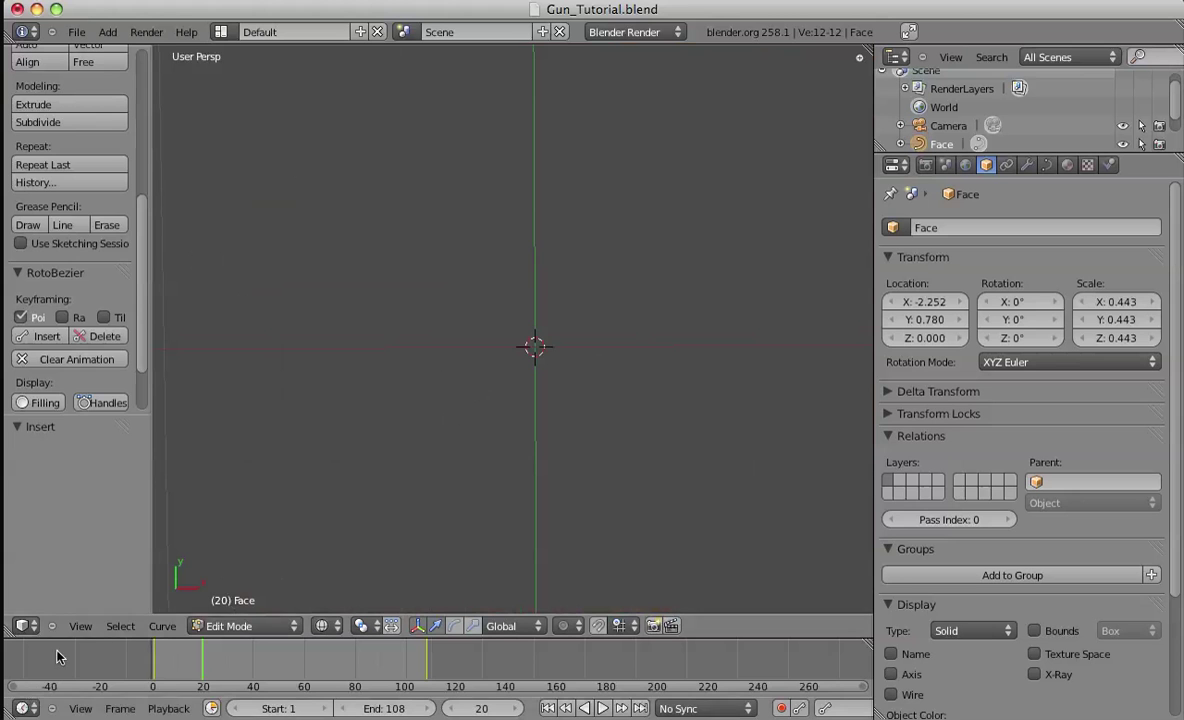
pyautogui.click(80, 625)
pyautogui.click(100, 524)
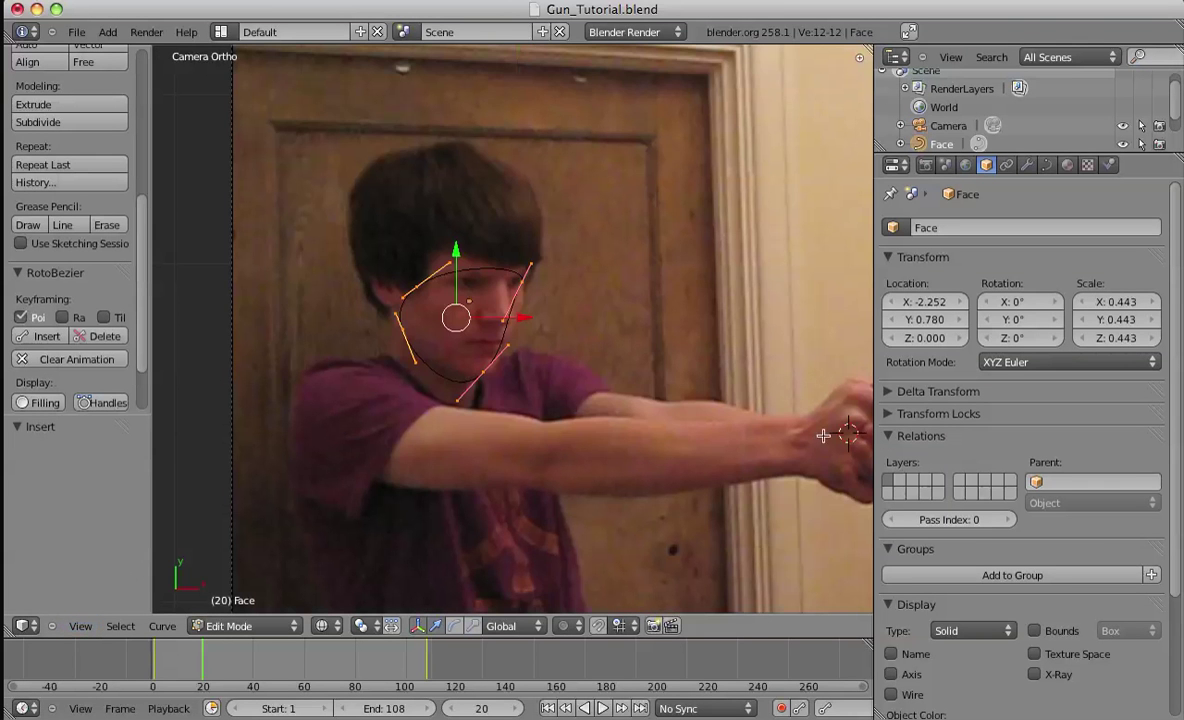
pyautogui.scroll(-3, 605, 404)
pyautogui.scroll(2, 572, 397)
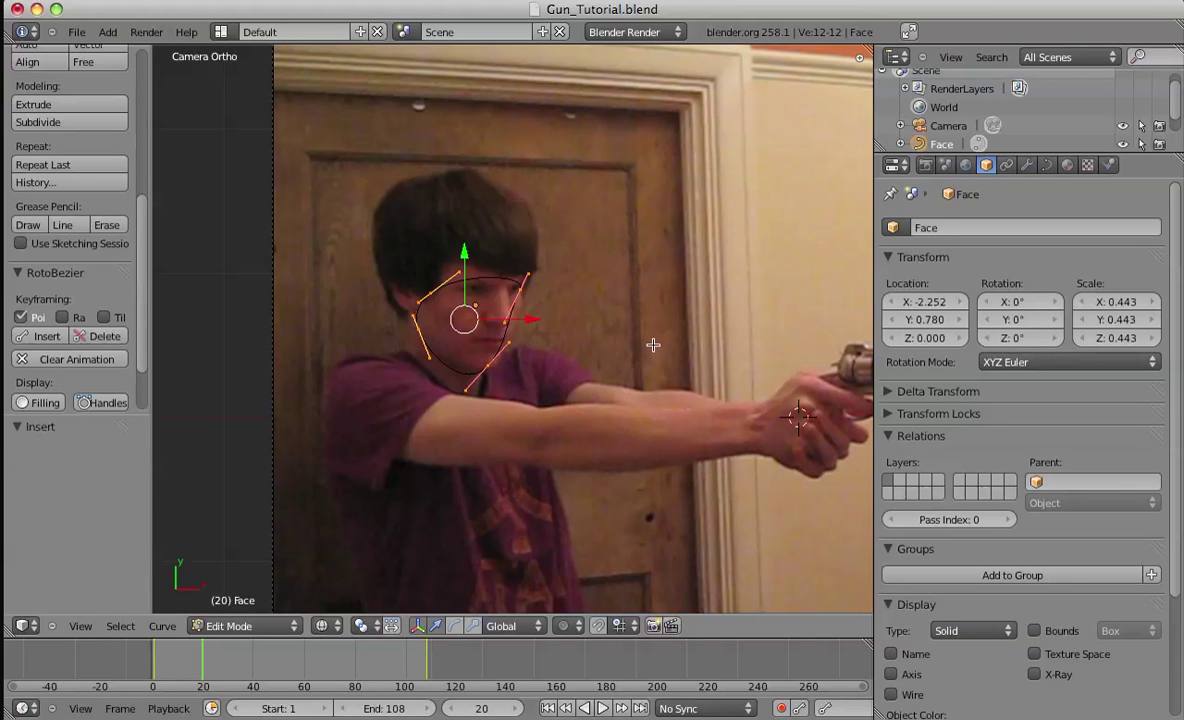
pyautogui.keyDown('shift'); pyautogui.moveTo(644, 351); pyautogui.dragTo(553, 344, button='middle'); pyautogui.keyUp('shift')
pyautogui.keyDown('shift'); pyautogui.moveTo(637, 330); pyautogui.dragTo(616, 344, button='middle'); pyautogui.keyUp('shift')
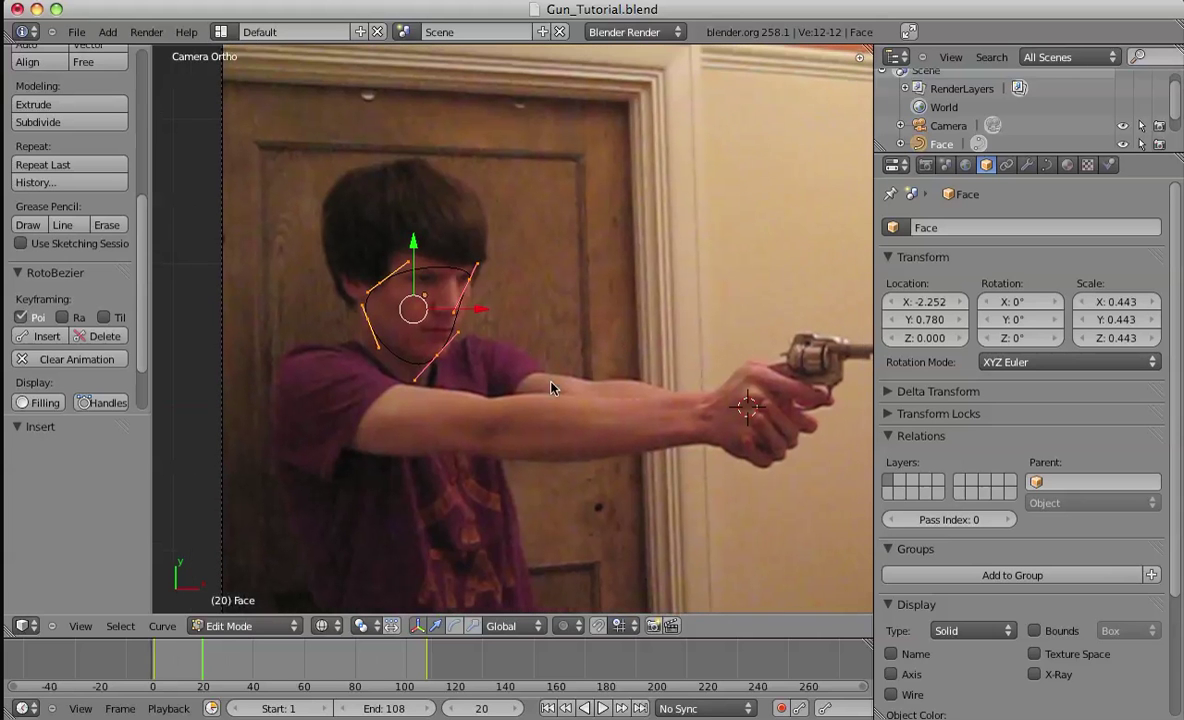
pyautogui.keyDown('shift'); pyautogui.moveTo(585, 490); pyautogui.dragTo(419, 497, button='middle'); pyautogui.keyUp('shift')
# - Try shifting the whole Face curve by about X 0.028, Y 0.005 over the face at frame 9
pyautogui.moveTo(188, 668); pyautogui.dragTo(176, 671)
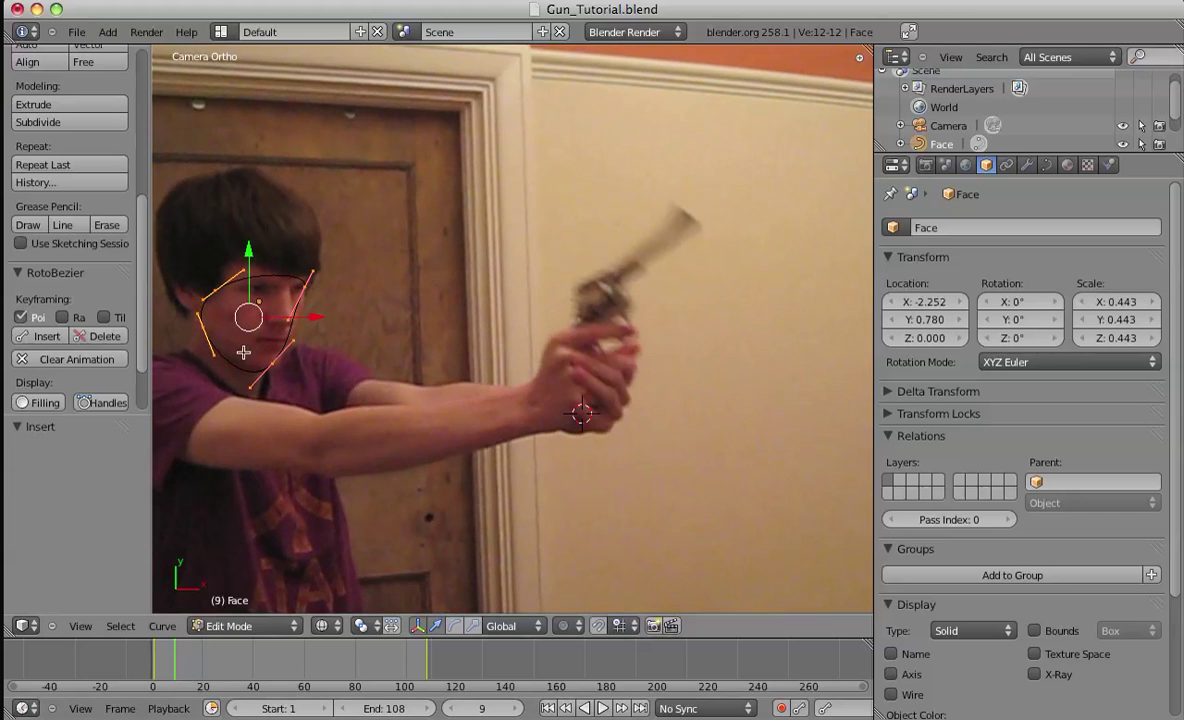
pyautogui.keyDown('shift'); pyautogui.moveTo(297, 362); pyautogui.dragTo(424, 405, button='middle'); pyautogui.keyUp('shift')
pyautogui.scroll(5, 475, 420)
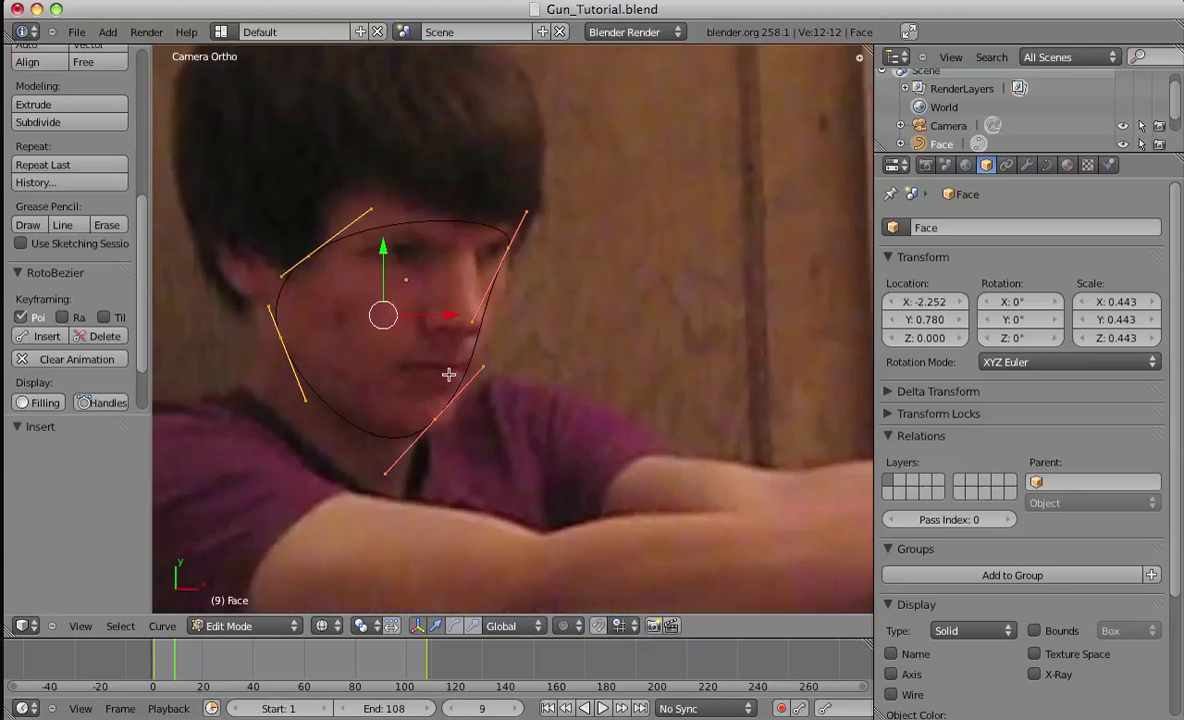
pyautogui.press('a')
pyautogui.press('g')
pyautogui.click(493, 342)
pyautogui.scroll(-5, 456, 318)
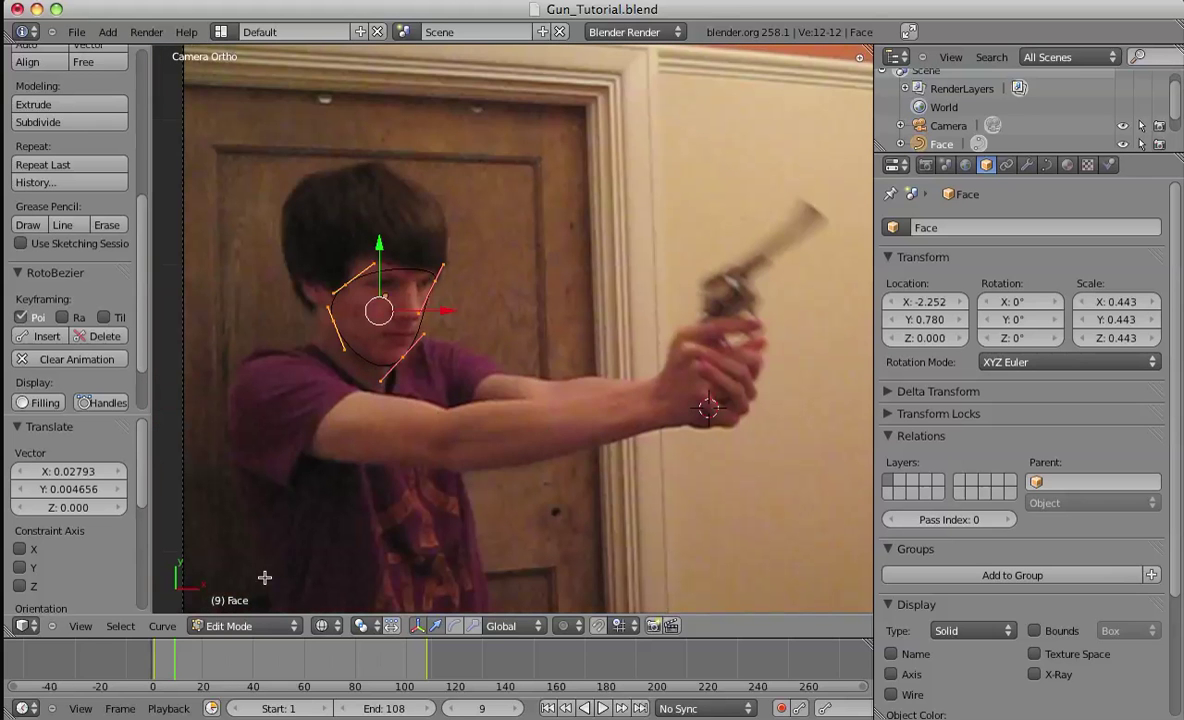
# - Go to frame 20 and move the whole Face curve about 0.049 along X toward the front of the face
pyautogui.moveTo(176, 662); pyautogui.dragTo(202, 657)
pyautogui.keyDown('shift'); pyautogui.moveTo(657, 386); pyautogui.dragTo(584, 386, button='middle'); pyautogui.keyUp('shift')
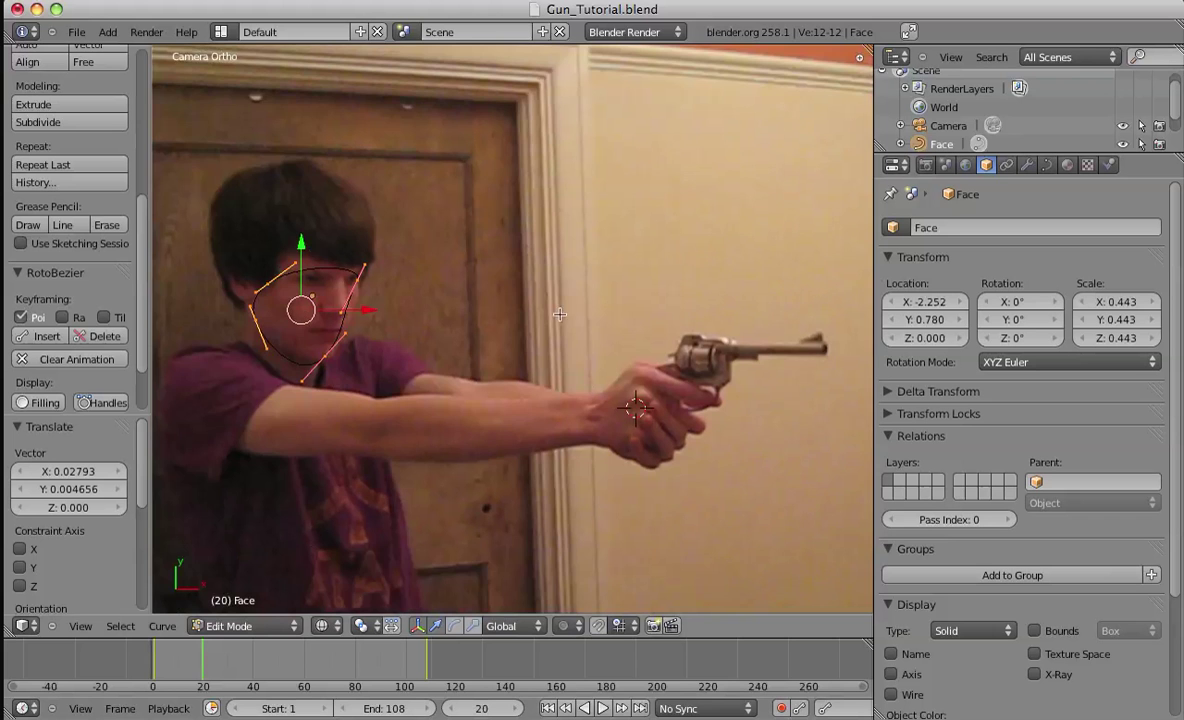
pyautogui.scroll(1, 560, 314)
pyautogui.keyDown('shift'); pyautogui.moveTo(690, 429); pyautogui.dragTo(601, 400, button='middle'); pyautogui.keyUp('shift')
pyautogui.keyDown('shift'); pyautogui.moveTo(347, 380); pyautogui.dragTo(671, 363, button='middle'); pyautogui.keyUp('shift')
pyautogui.keyDown('shift'); pyautogui.moveTo(598, 302); pyautogui.dragTo(535, 337, button='middle'); pyautogui.keyUp('shift')
pyautogui.keyDown('shift'); pyautogui.moveTo(482, 240); pyautogui.dragTo(443, 283, button='middle'); pyautogui.keyUp('shift')
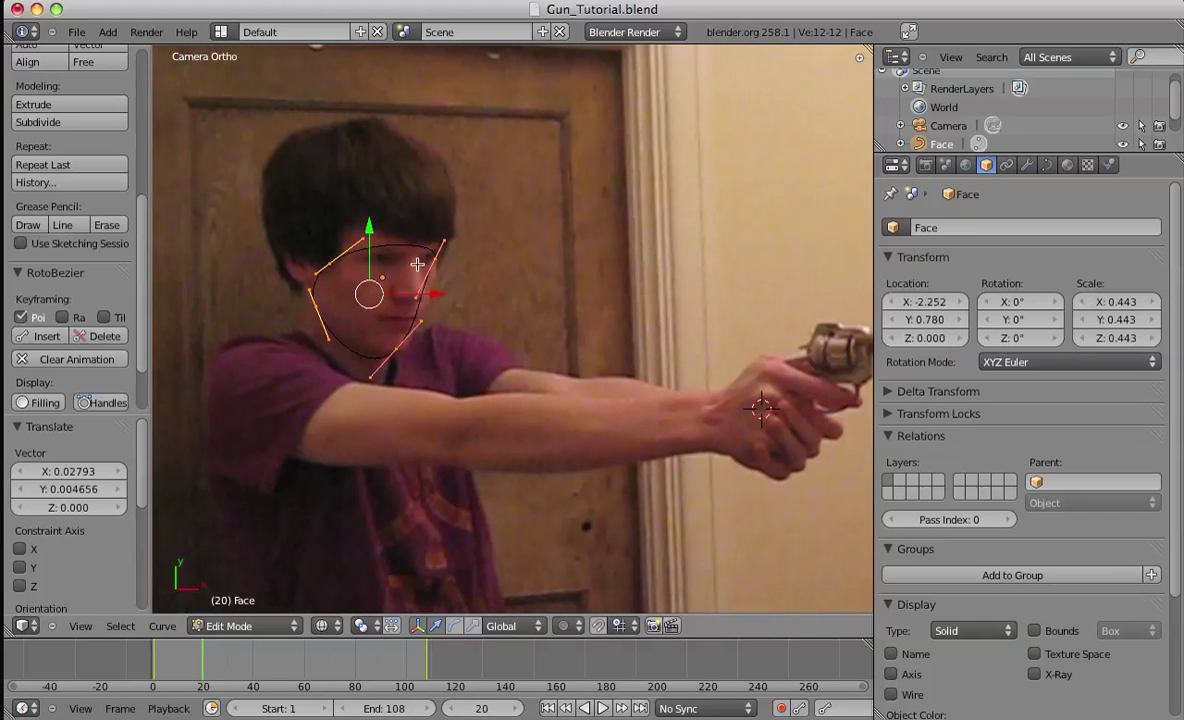
pyautogui.keyDown('shift'); pyautogui.moveTo(677, 457); pyautogui.dragTo(338, 378, button='middle'); pyautogui.keyUp('shift')
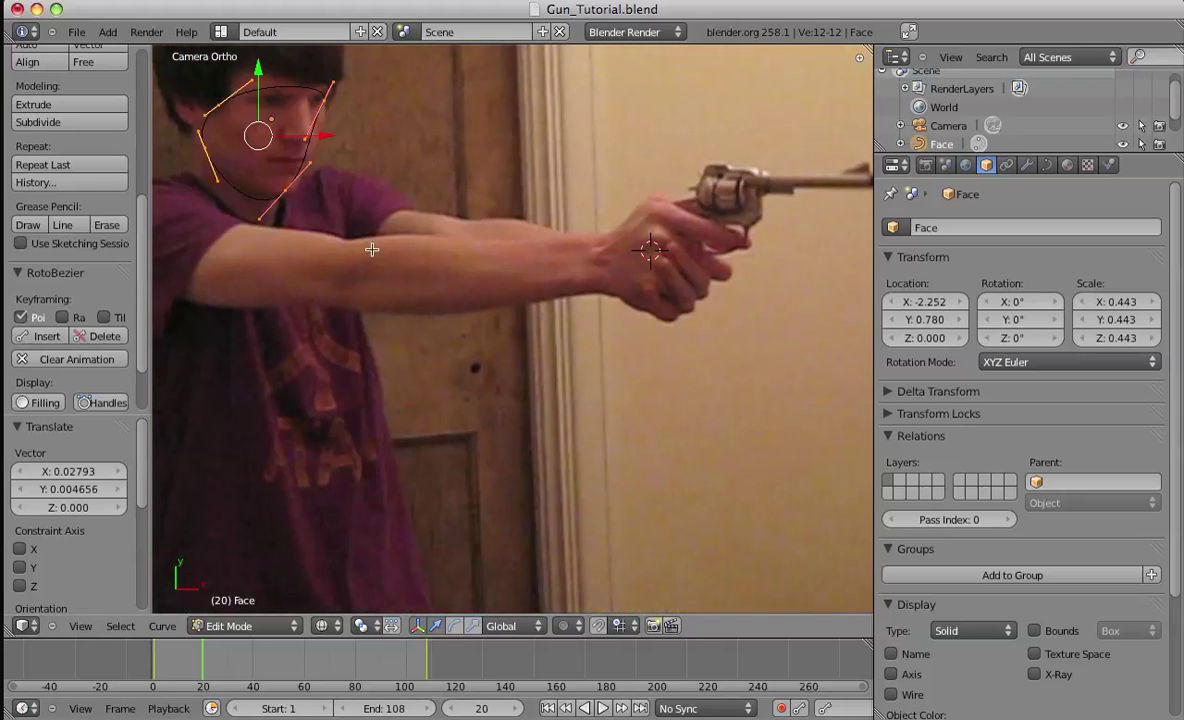
pyautogui.keyDown('shift'); pyautogui.moveTo(370, 254); pyautogui.dragTo(480, 316, button='middle'); pyautogui.keyUp('shift')
pyautogui.scroll(-2, 546, 335)
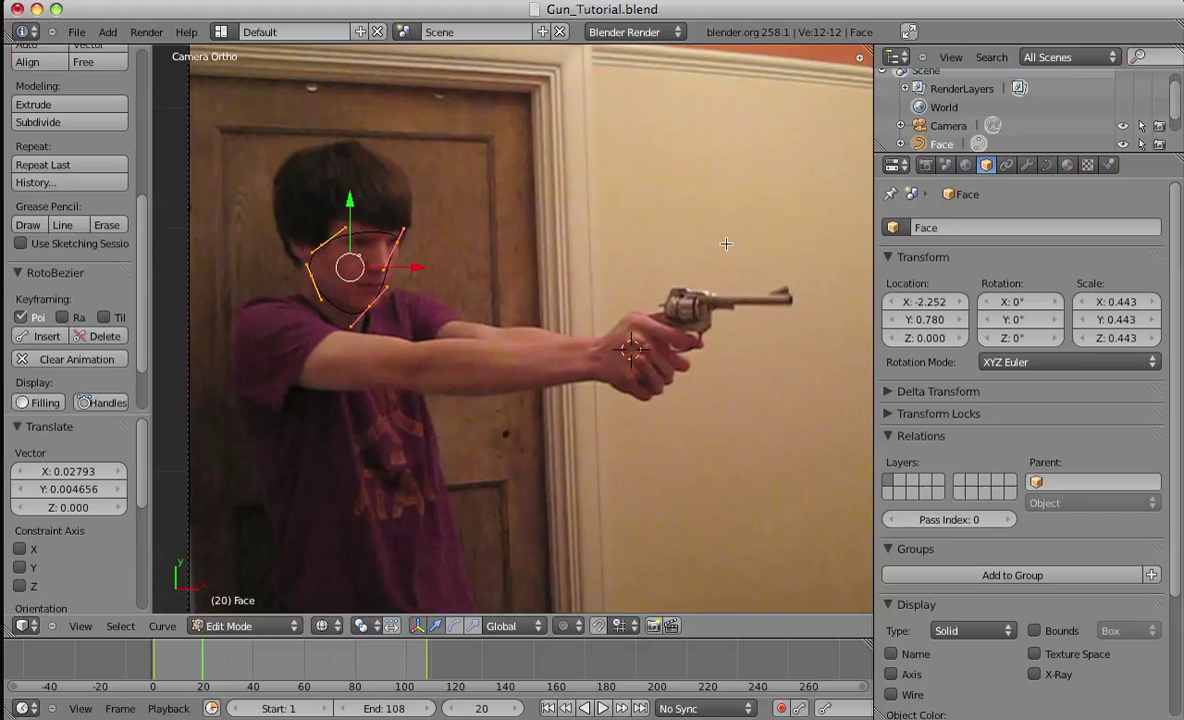
pyautogui.scroll(6, 390, 273)
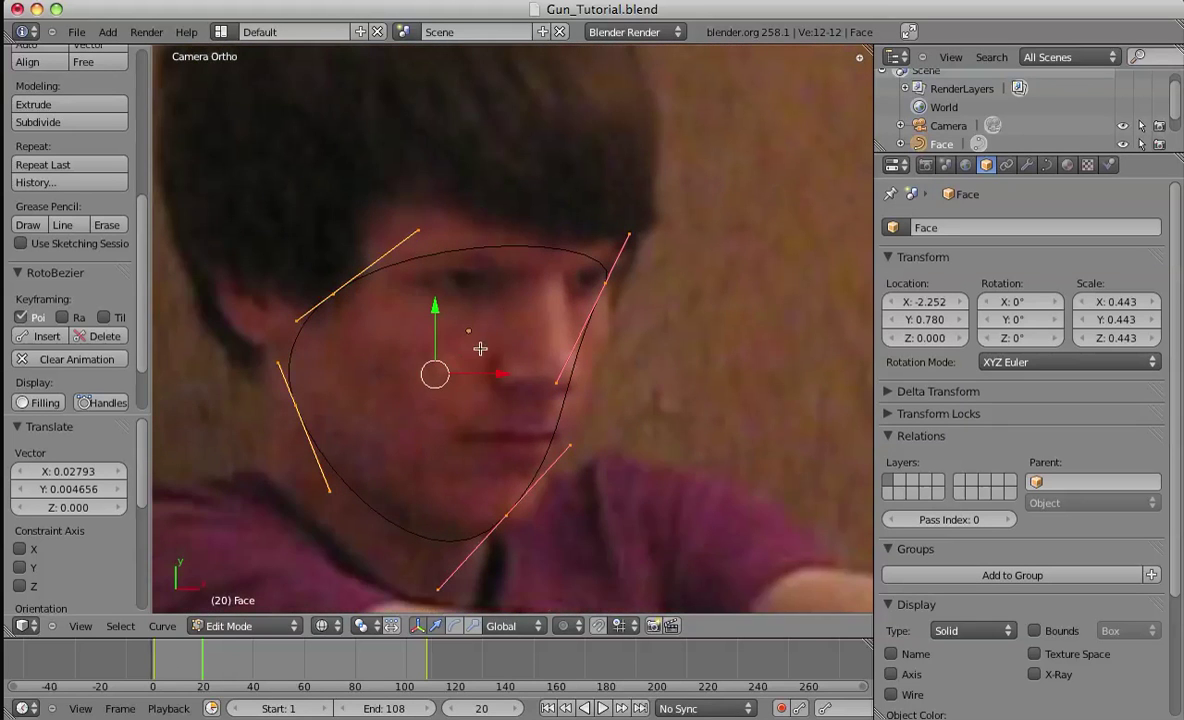
pyautogui.press('g')
pyautogui.click(585, 365)
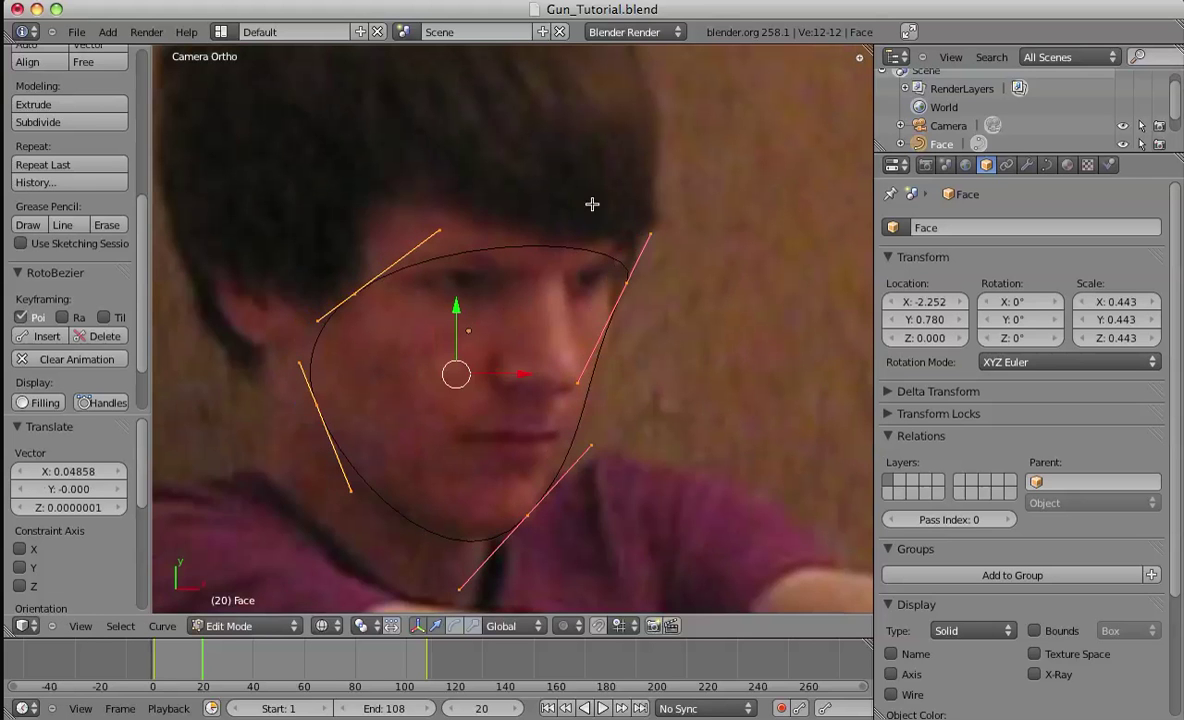
# - Nudge the whole Face curve by about X -0.005, Y 0.021 to align it with the brow and chin
pyautogui.scroll(-3, 560, 373)
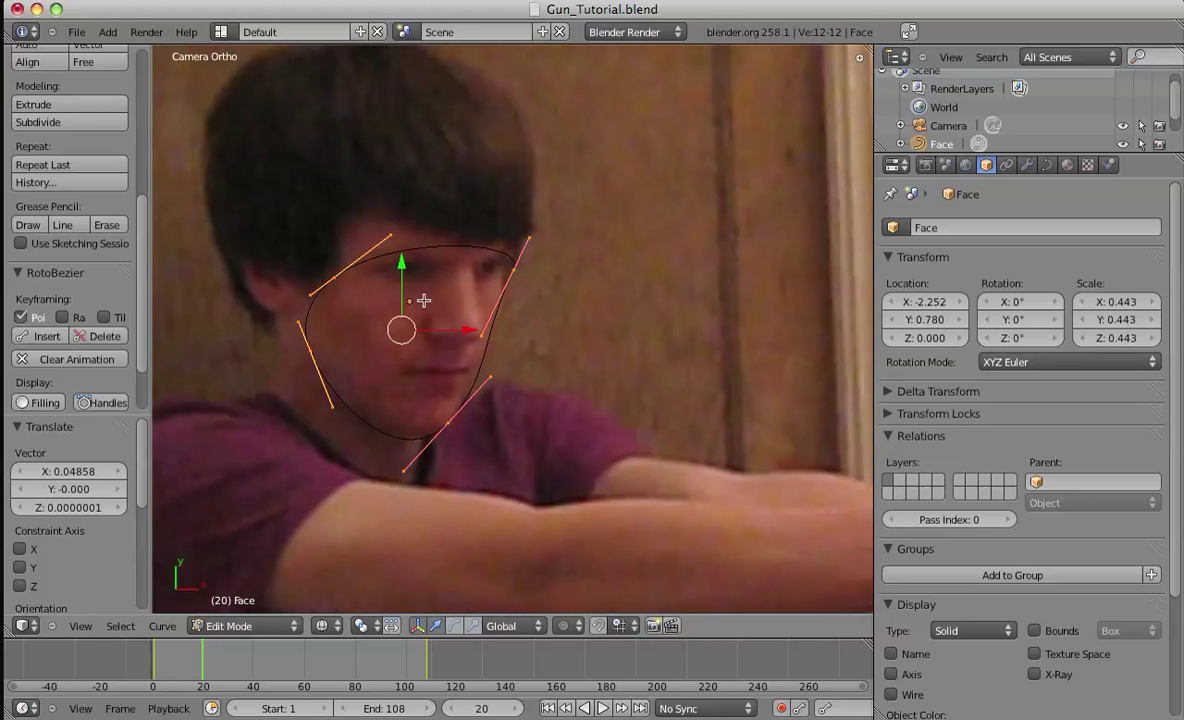
pyautogui.keyDown('shift'); pyautogui.moveTo(434, 431); pyautogui.dragTo(531, 361, button='middle'); pyautogui.keyUp('shift')
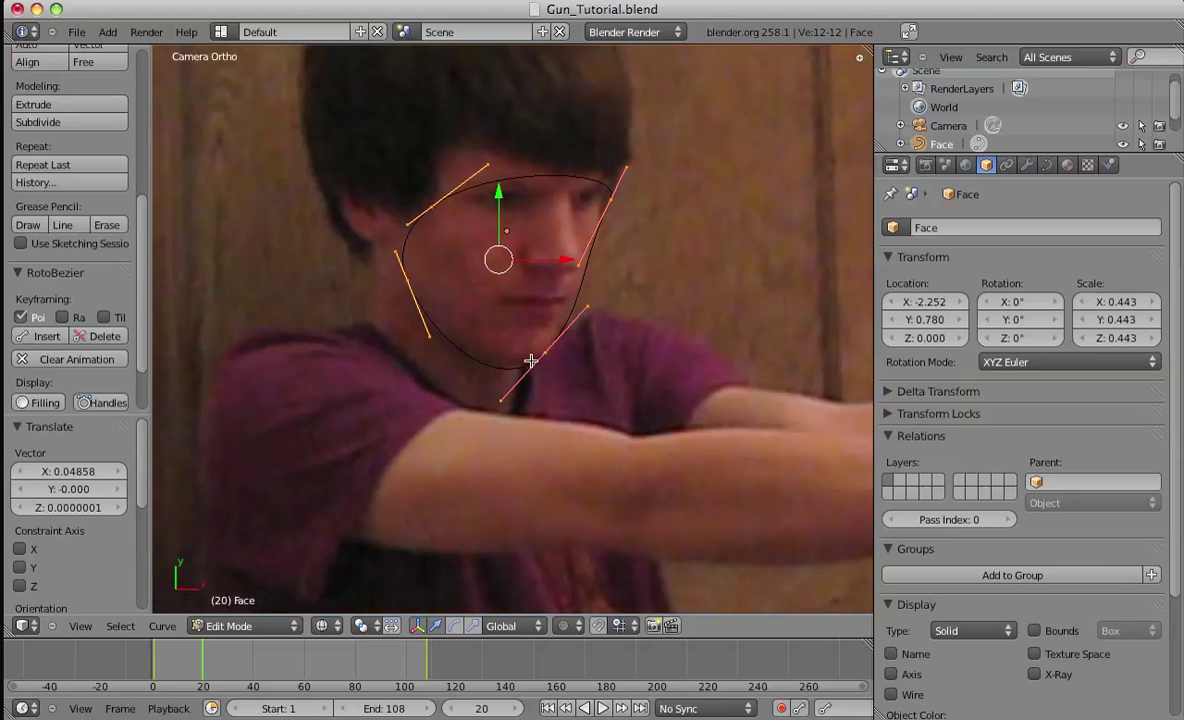
pyautogui.scroll(2, 645, 350)
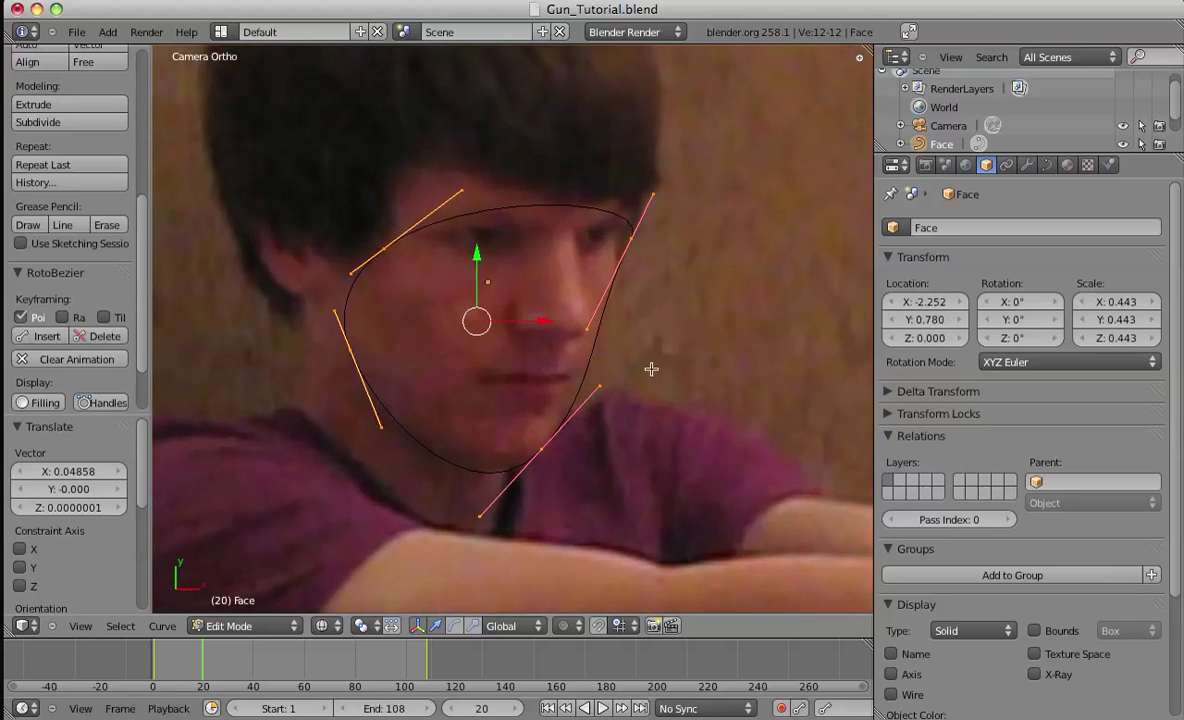
pyautogui.press('g')
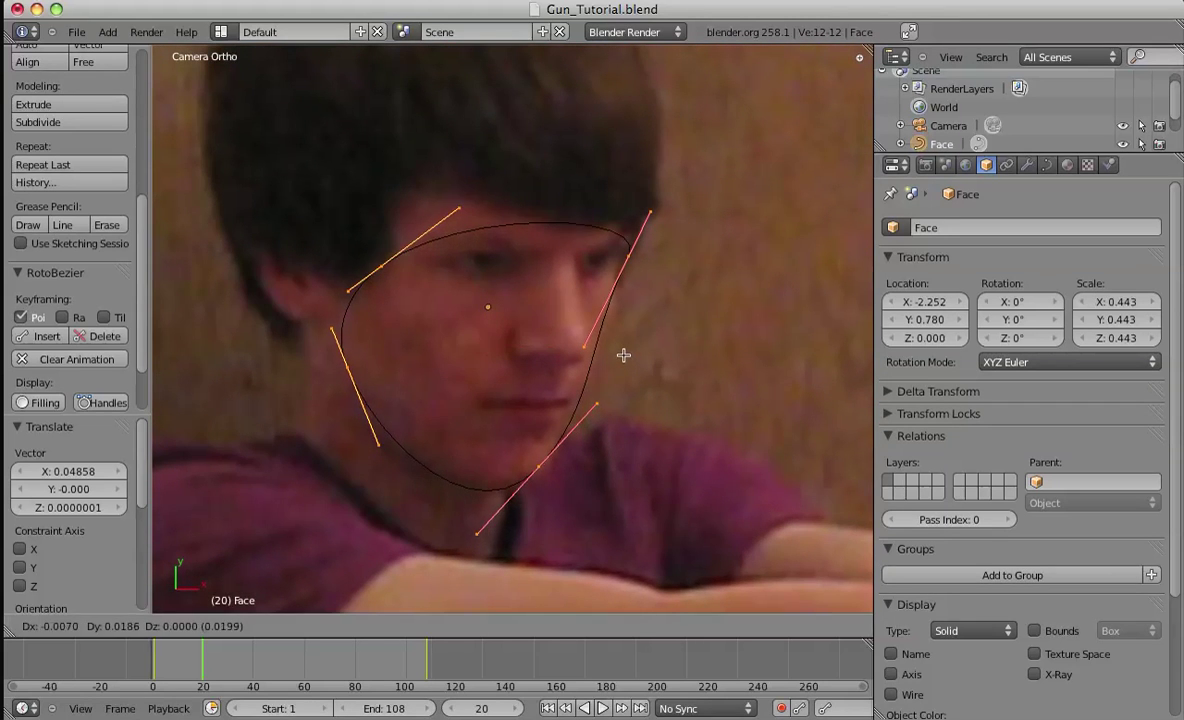
pyautogui.click(628, 354)
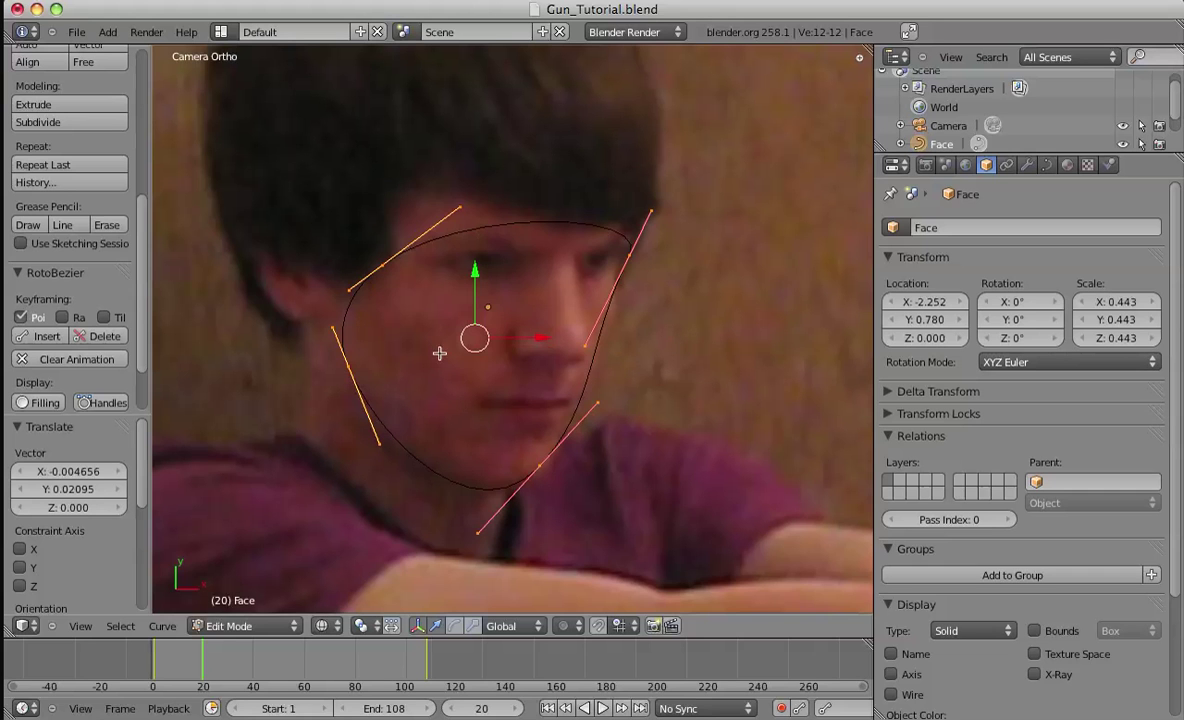
# - Move the temple point by about X 0.016, Y 0.033 and shift the rear cheek point slightly back toward the ear
pyautogui.rightClick(418, 254)
pyautogui.press('g')
pyautogui.click(428, 238)
pyautogui.rightClick(383, 358)
pyautogui.press('g')
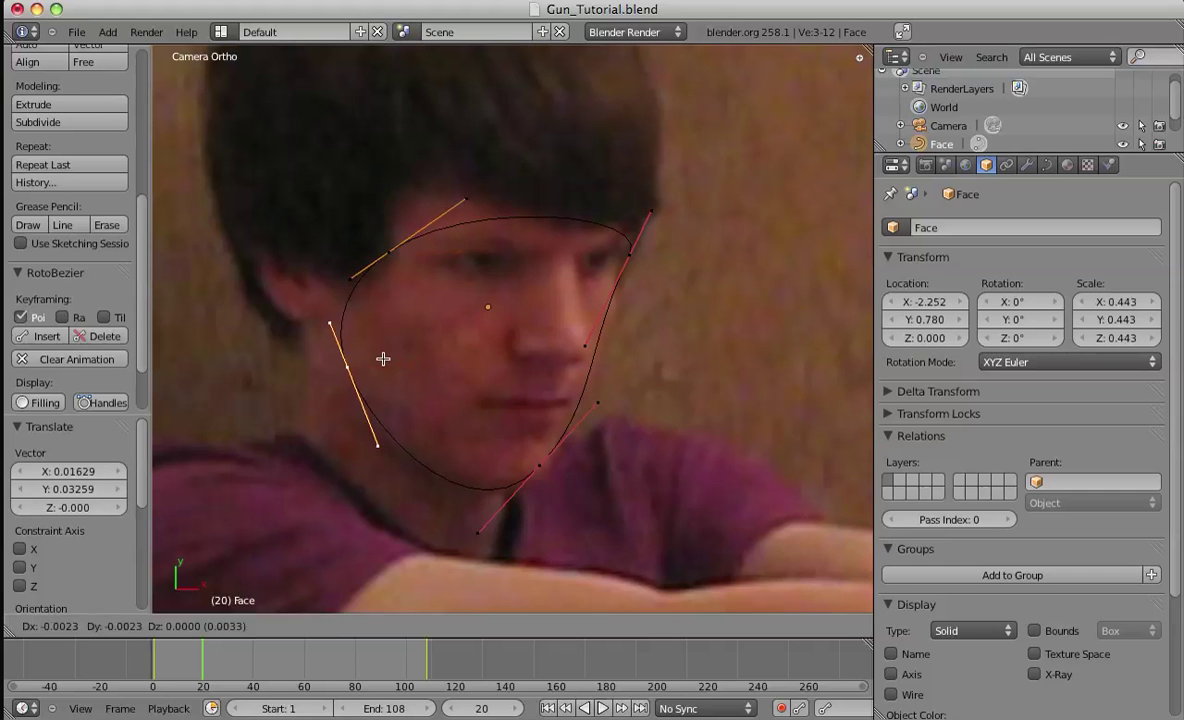
pyautogui.click(390, 366)
# - Select all of the Face curve's points and insert a RotoBezier point keyframe at frame 20
pyautogui.press('a')
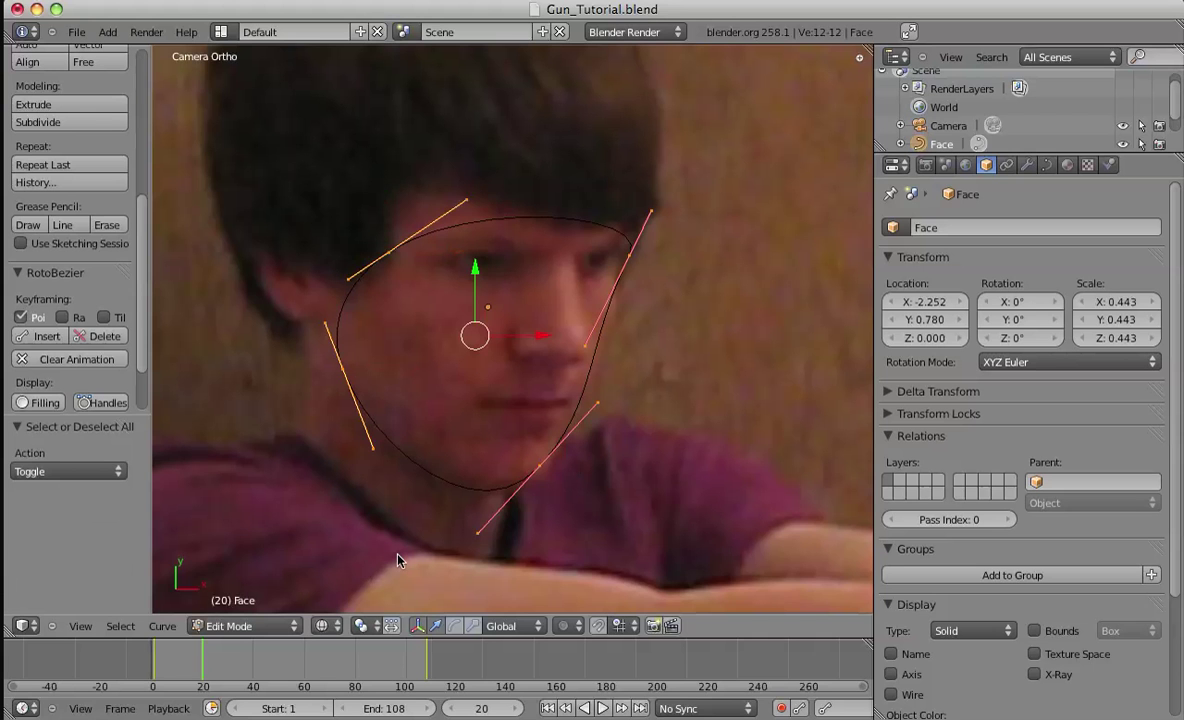
pyautogui.click(40, 336)
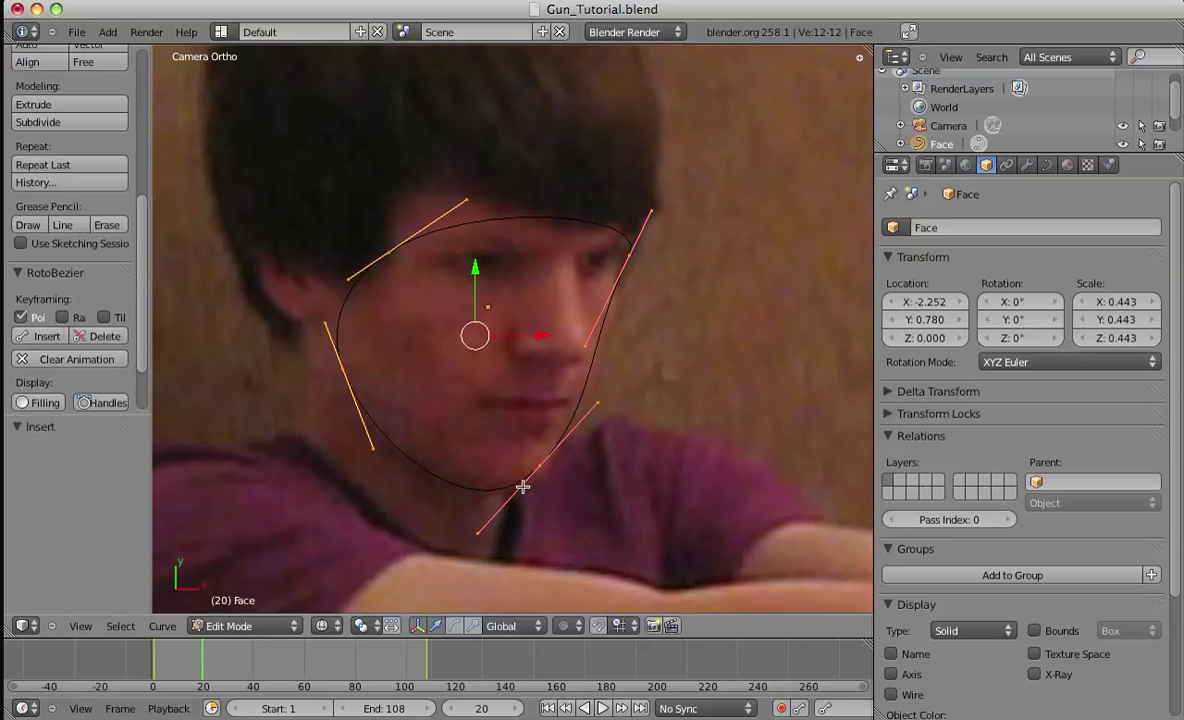
pyautogui.keyDown('shift'); pyautogui.moveTo(505, 484); pyautogui.dragTo(410, 441, button='middle'); pyautogui.keyUp('shift')
pyautogui.scroll(-4, 412, 442)
pyautogui.keyDown('shift'); pyautogui.moveTo(540, 498); pyautogui.dragTo(527, 452, button='middle'); pyautogui.keyUp('shift')
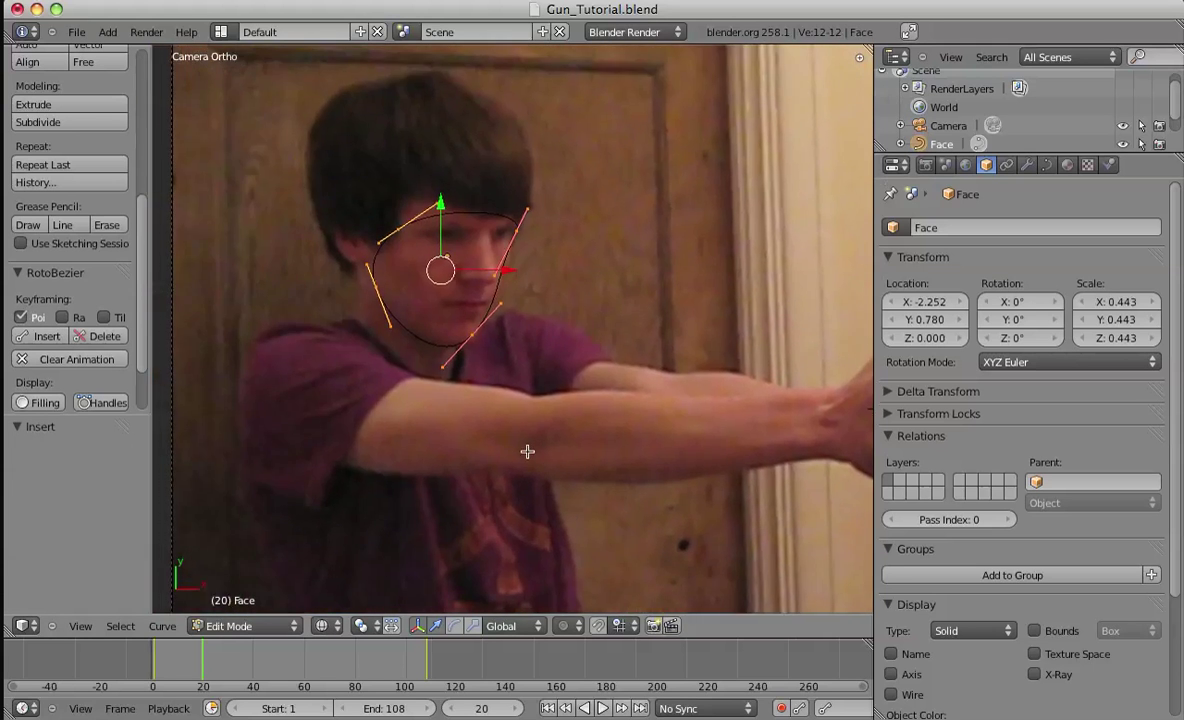